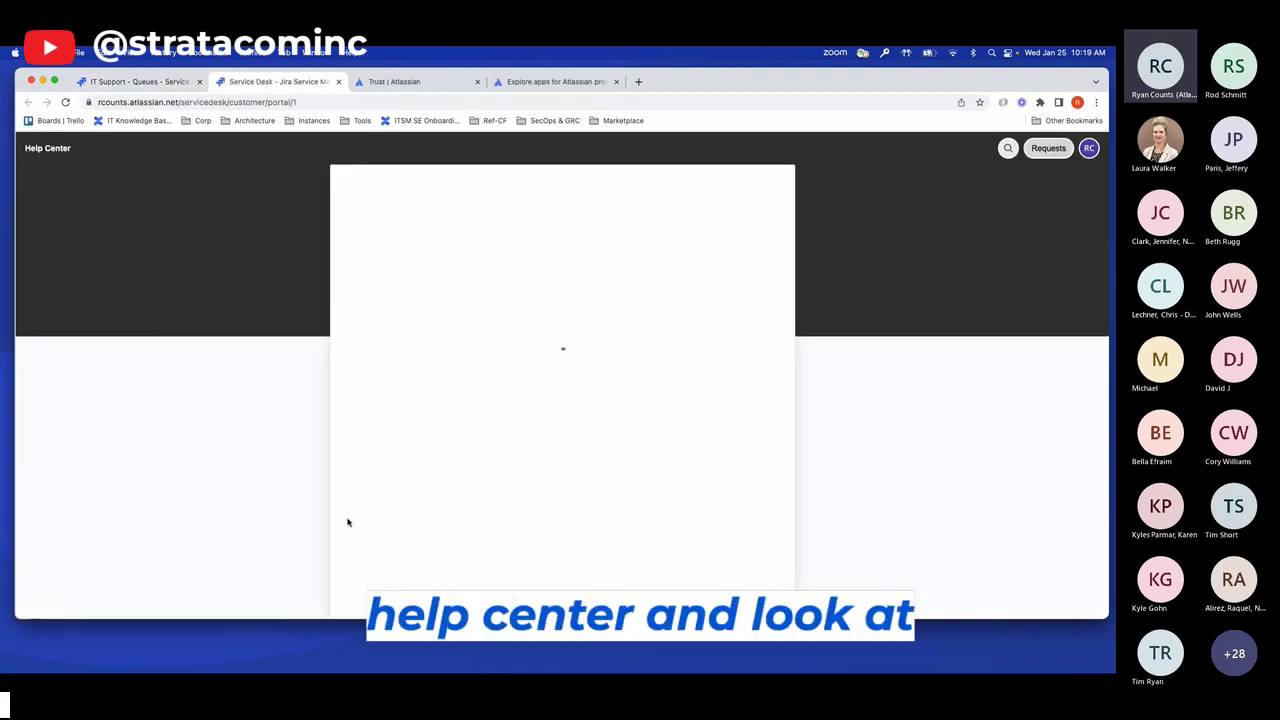
Step: Open the Help Center home, view the Human Resources featured portal, then return home
left_click(73, 174)
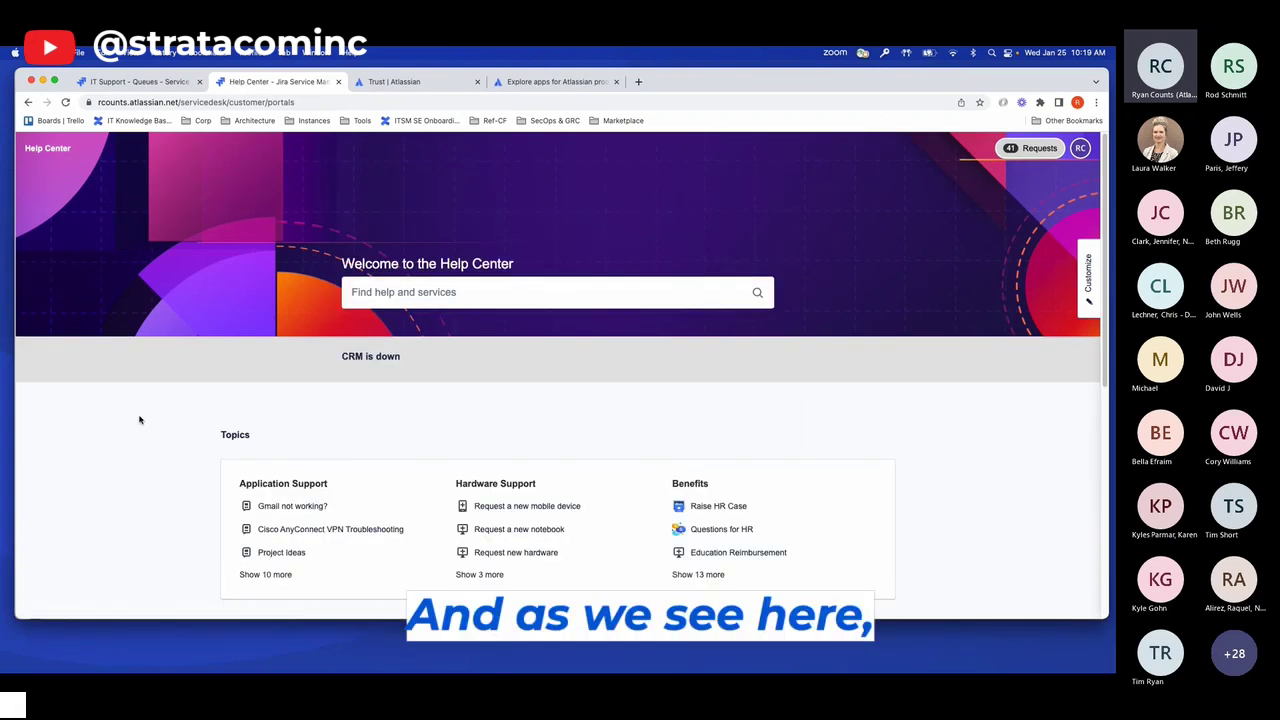
scroll(141, 425, "down", 3)
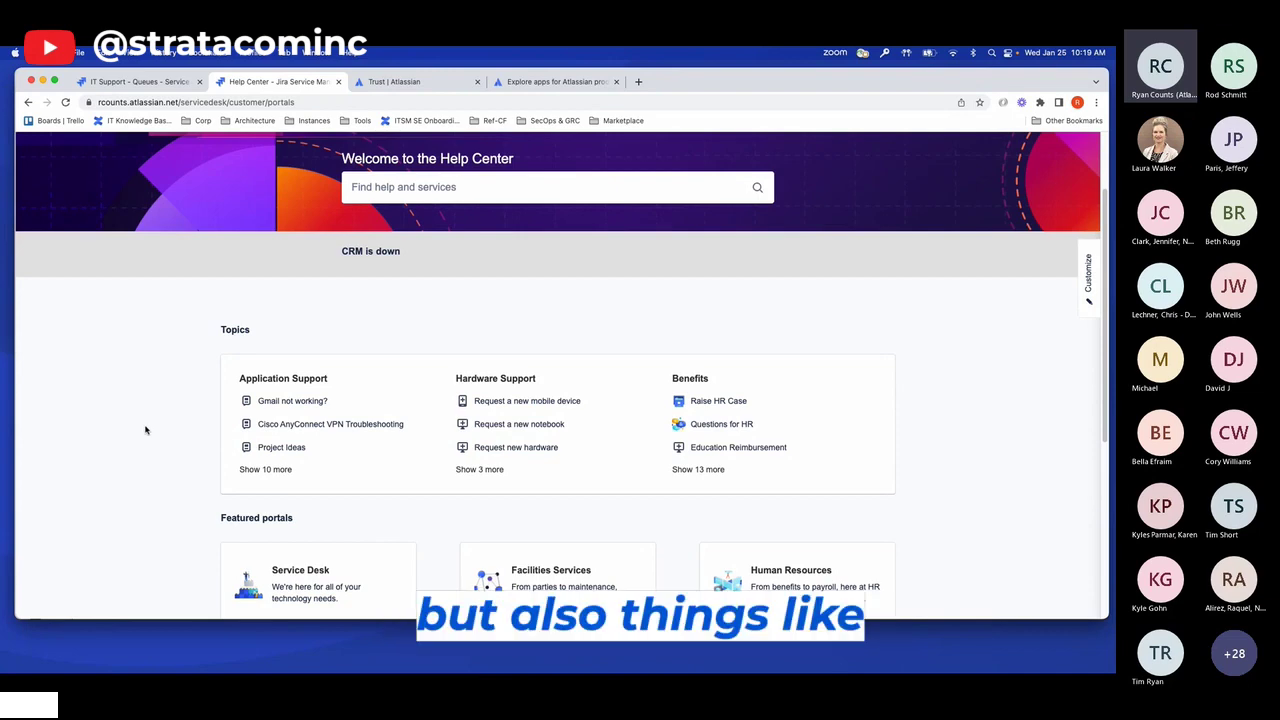
scroll(146, 430, "down", 3)
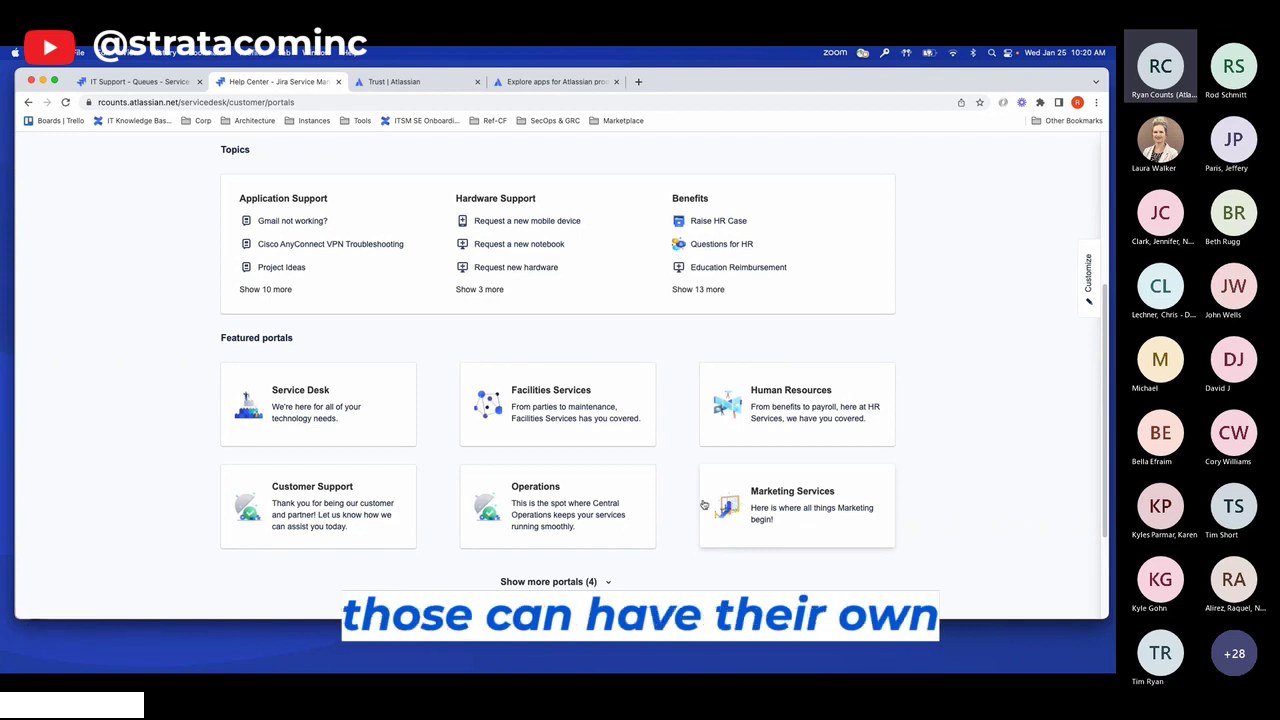
left_click(787, 402)
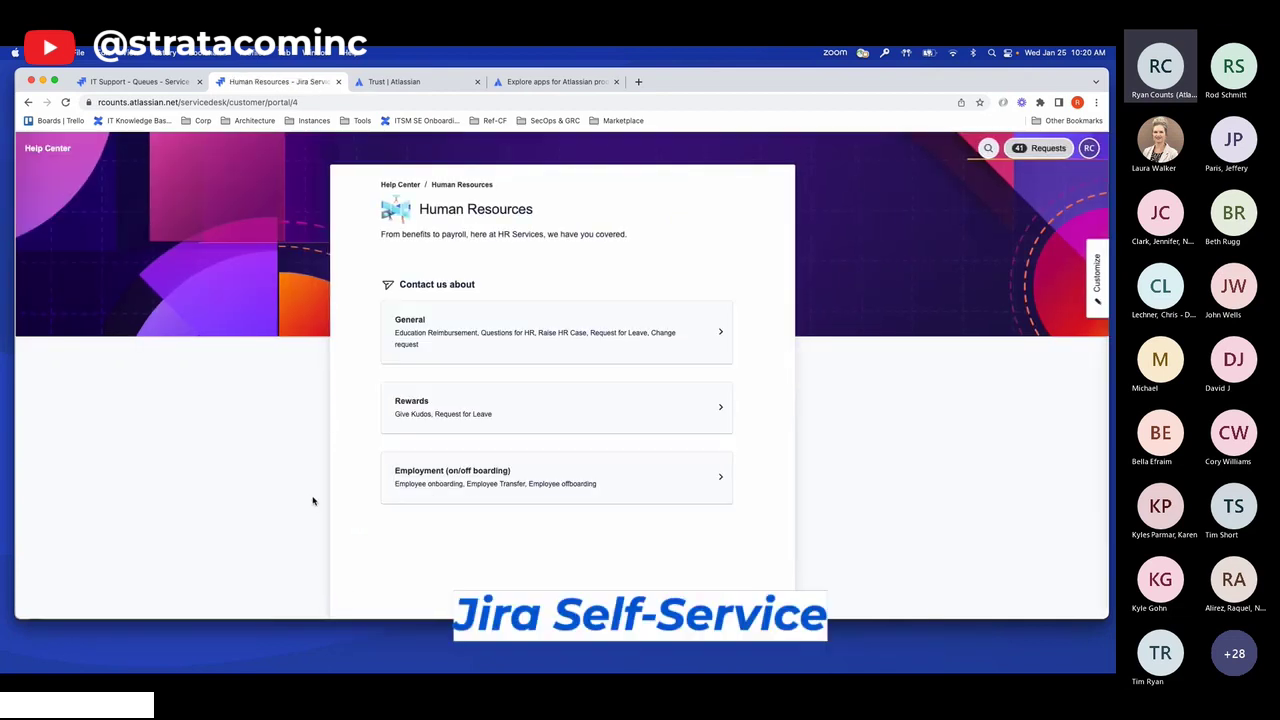
left_click(47, 149)
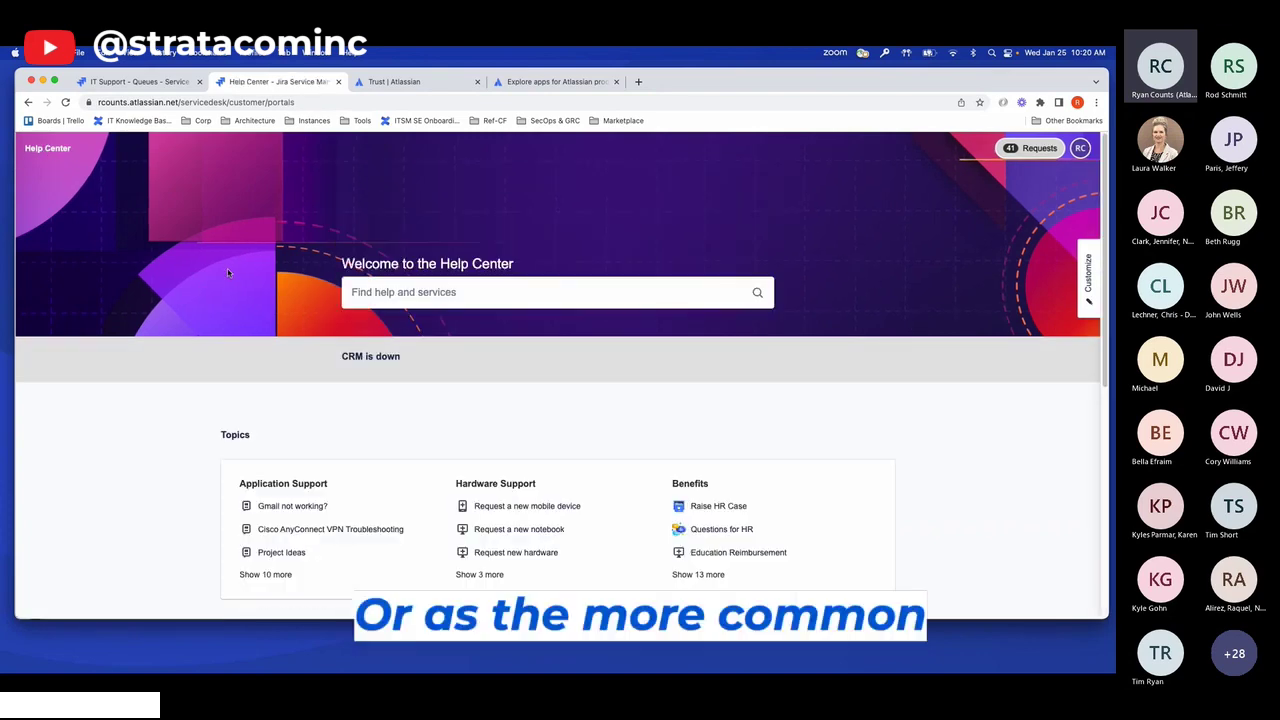
Step: Search the help center for 'gmail' and open the 'Gmail not working?' article
left_click(396, 292)
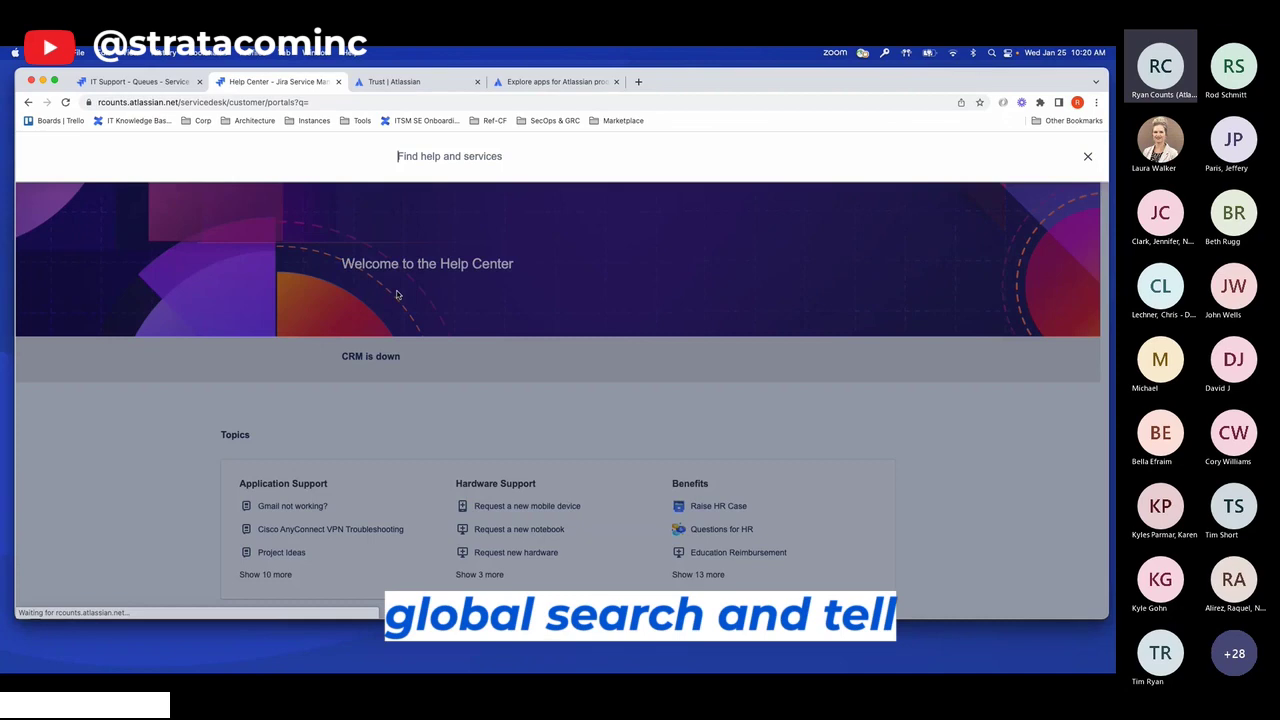
type("gmail")
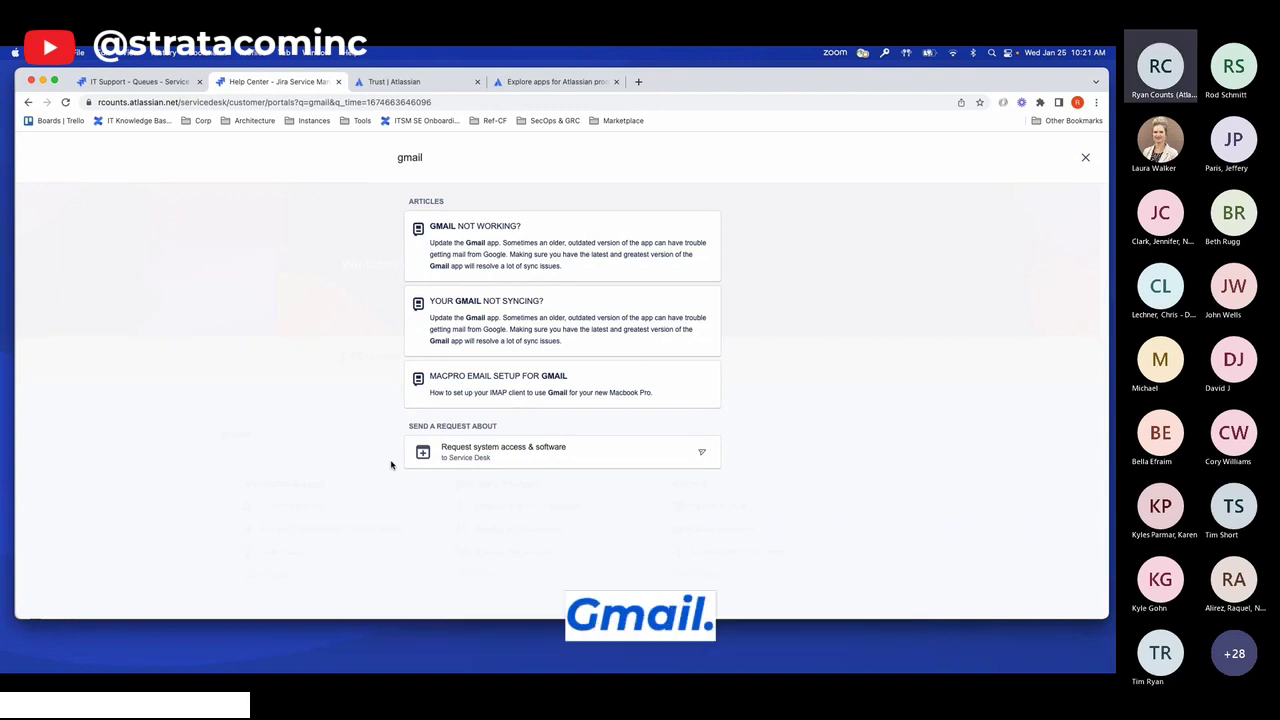
left_click(464, 232)
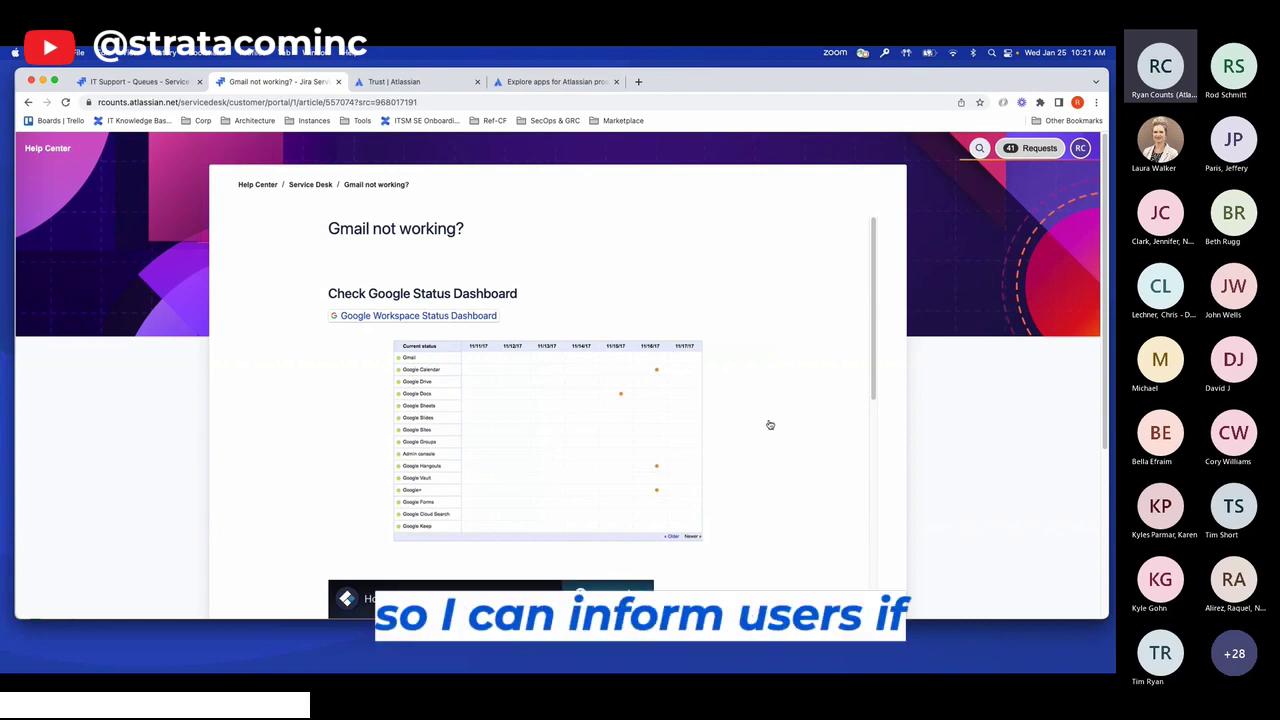
scroll(770, 425, "down", 1)
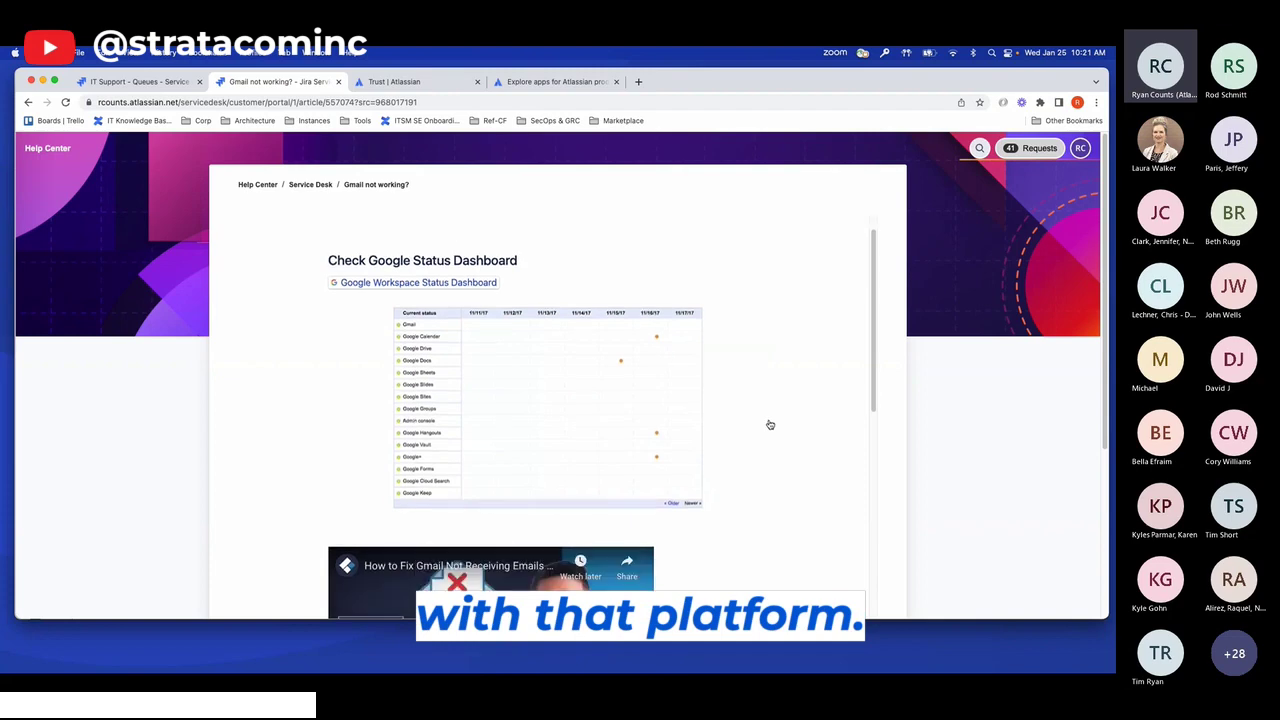
scroll(770, 425, "down", 6)
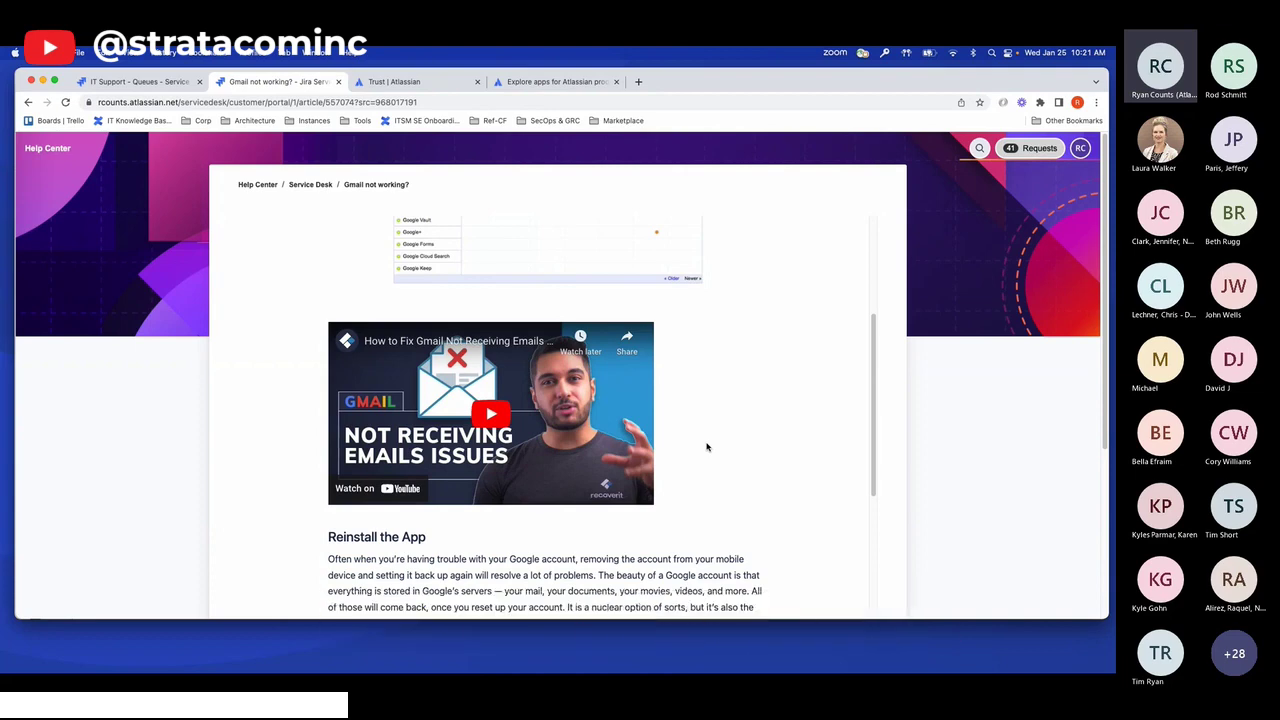
scroll(740, 450, "down", 1)
scroll(766, 465, "down", 1)
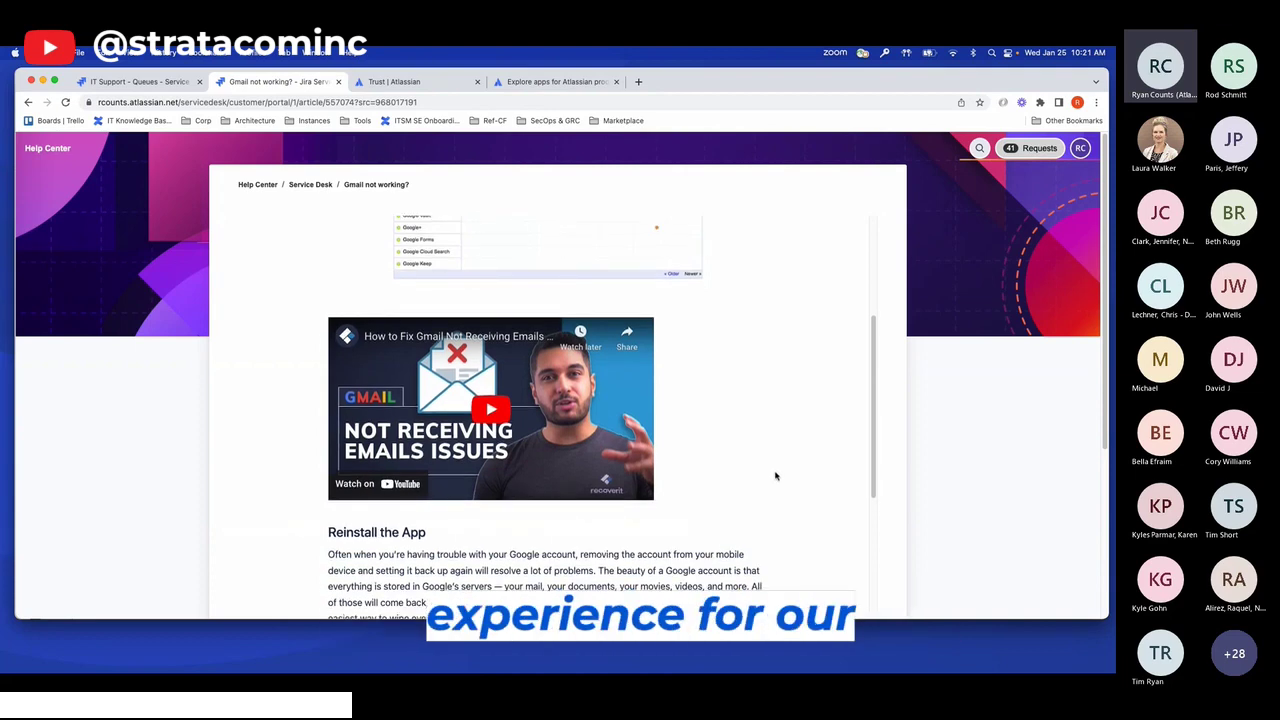
scroll(776, 478, "down", 5)
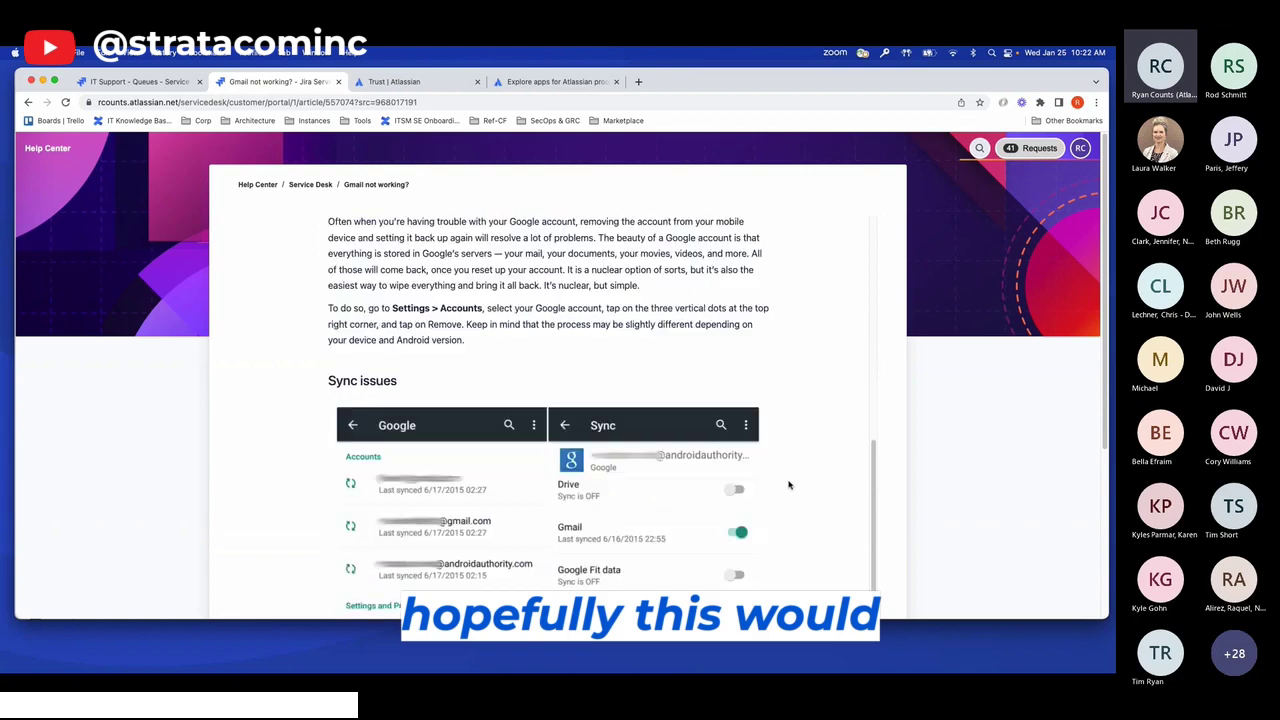
scroll(788, 485, "down", 6)
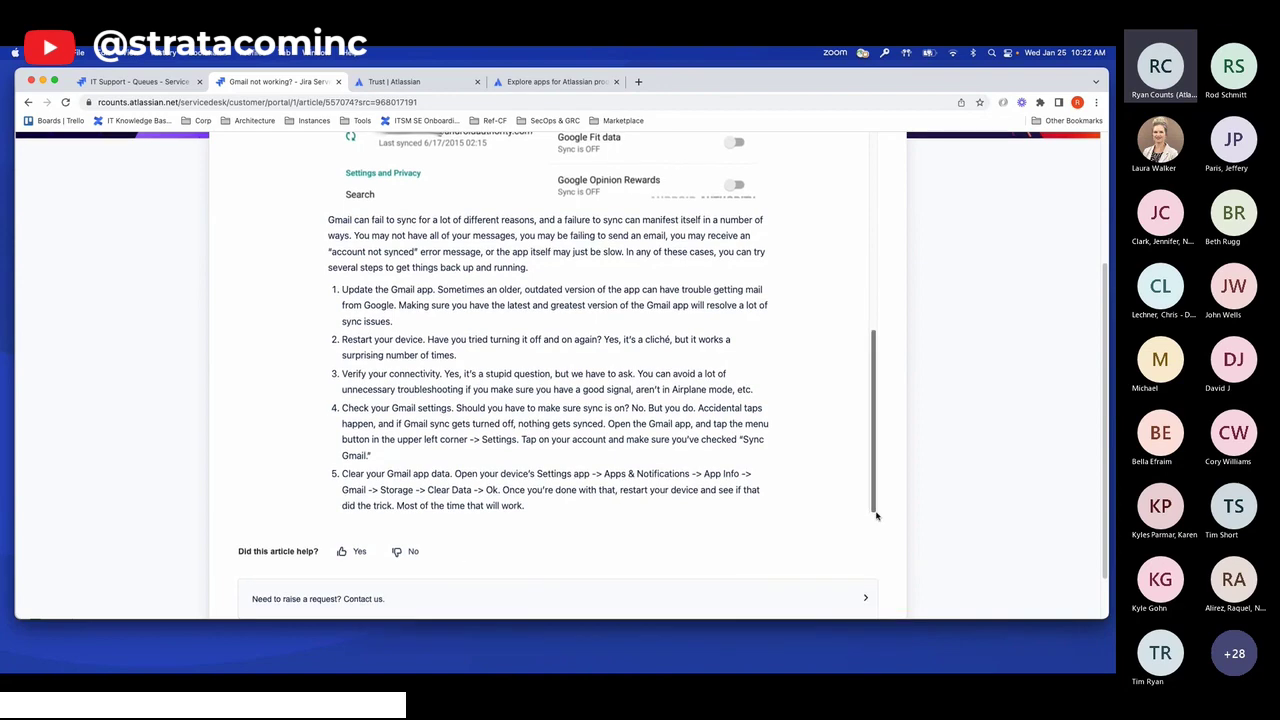
Step: Go back to the help center search and replace 'gmail' with 'laptop'
left_click_drag(876, 515, 908, 400)
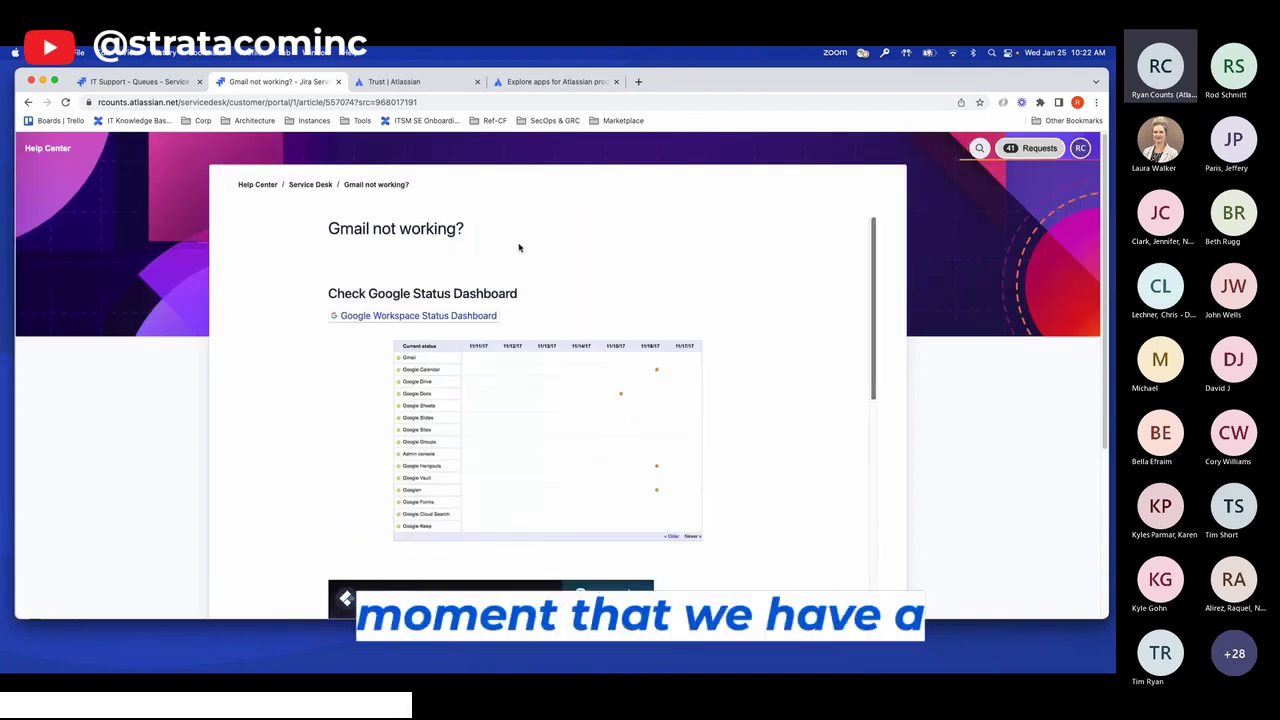
key("super+bracketleft")
left_click(404, 292)
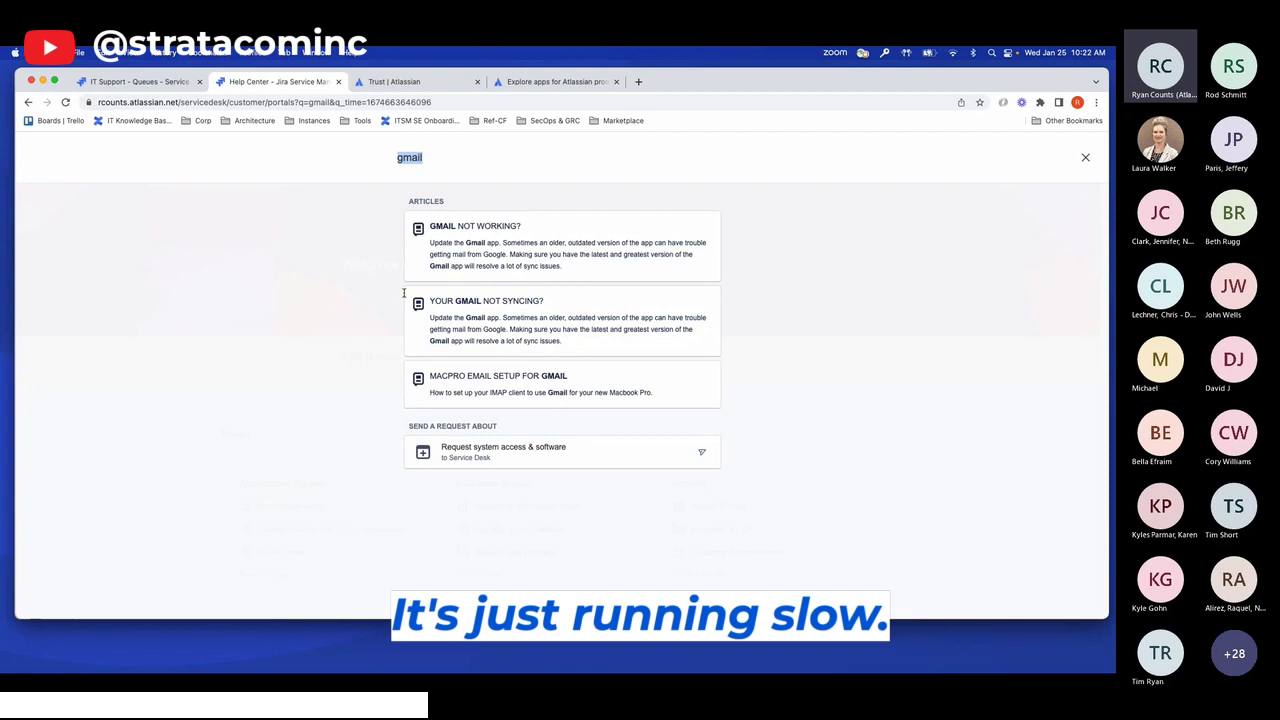
type("laptop")
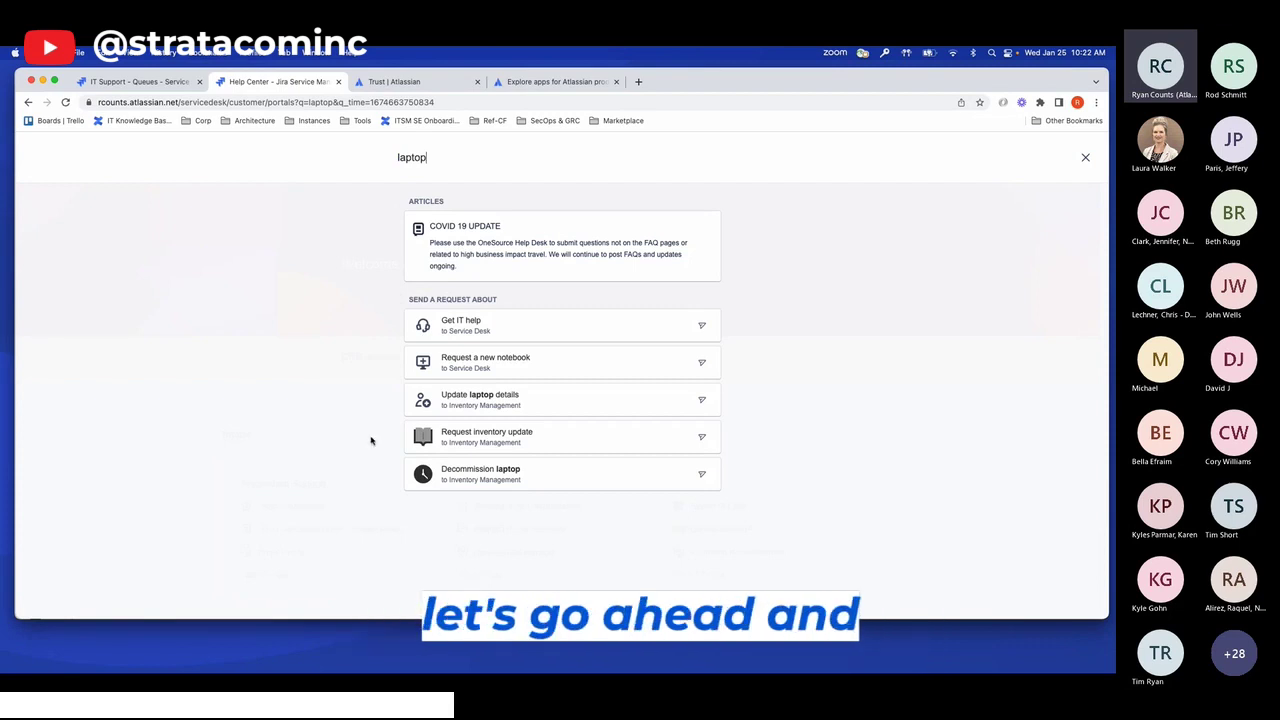
Step: Open the 'Request a new notebook' form from the laptop results and scroll its fields
left_click(485, 362)
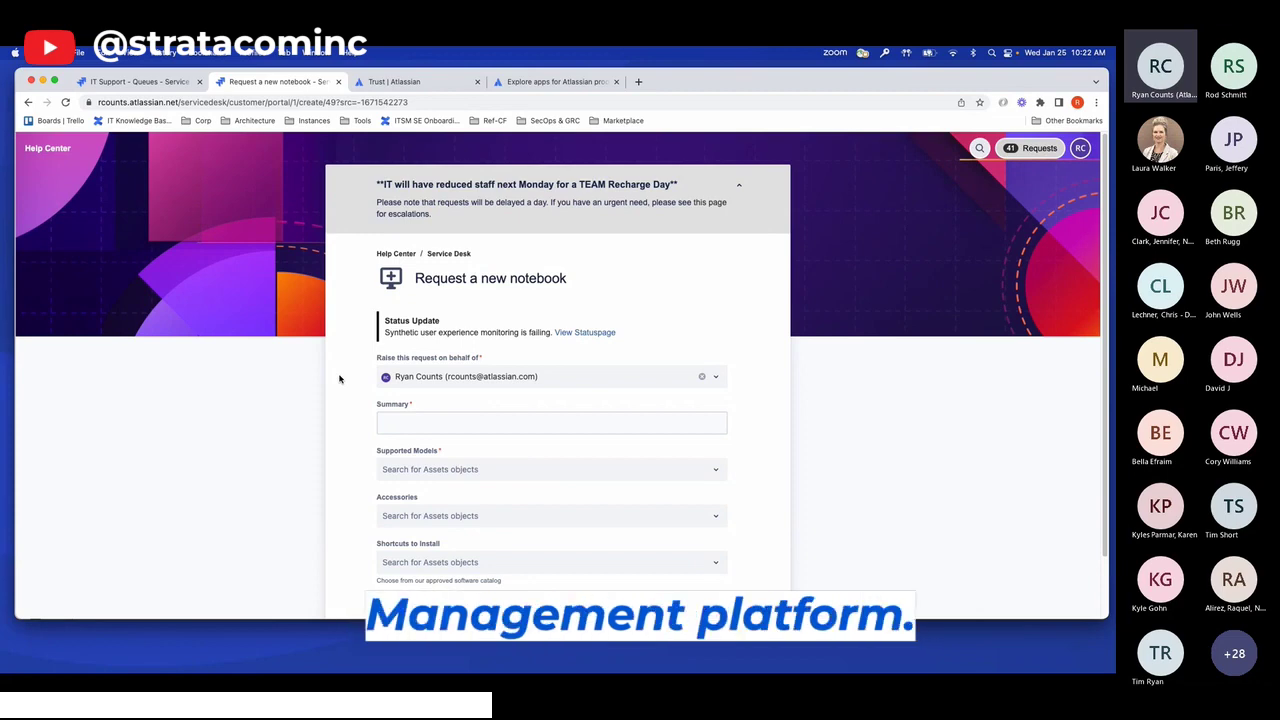
scroll(352, 388, "down", 2)
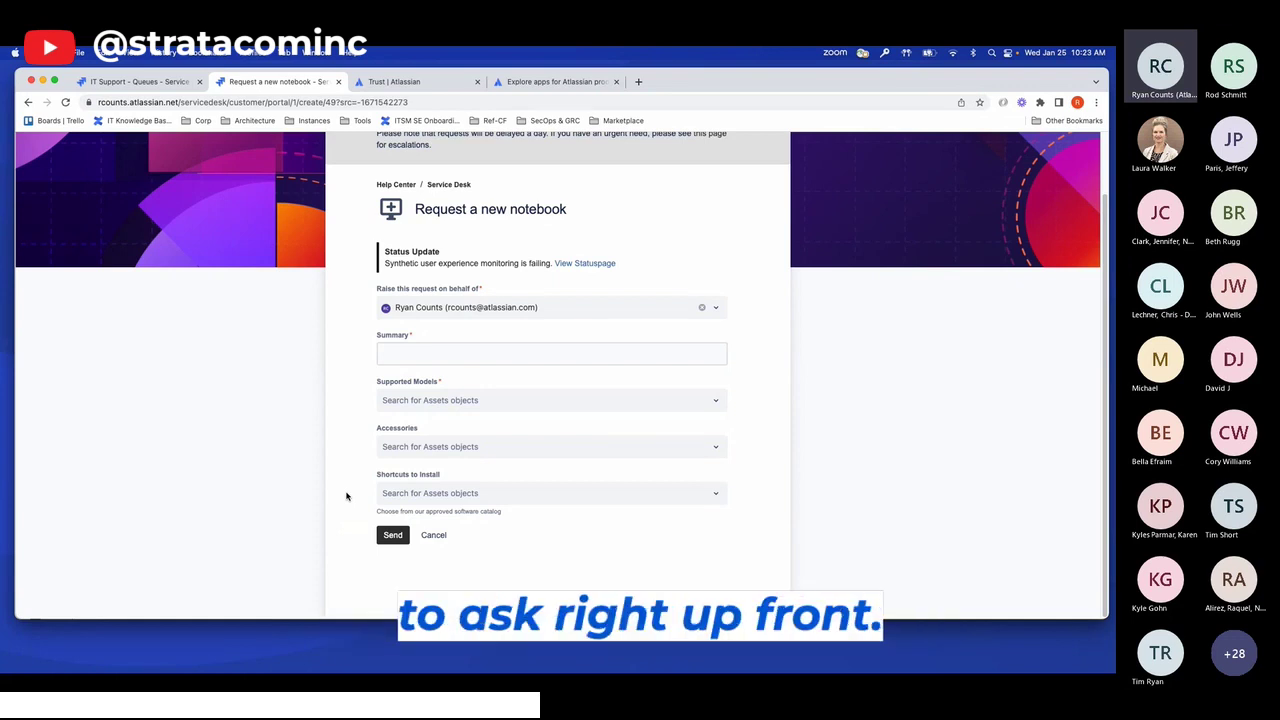
Step: Set the notebook request summary to 'I'd like a new notebook'
left_click(399, 348)
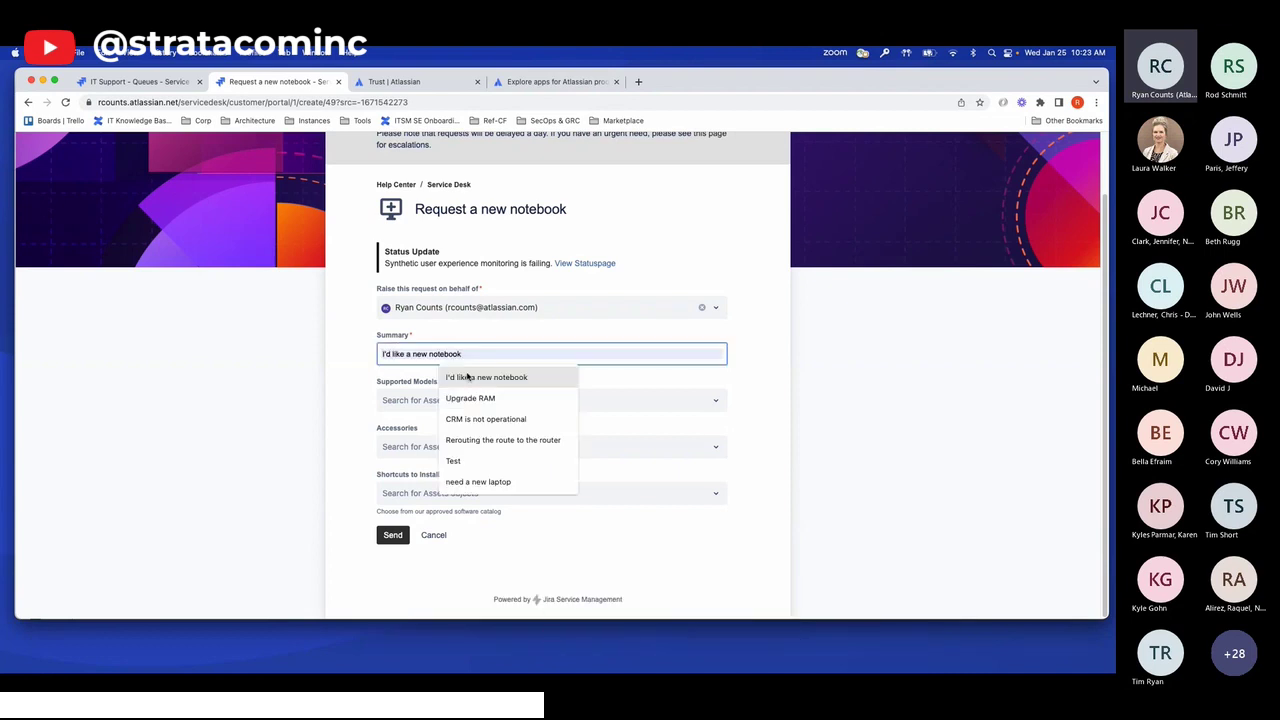
left_click(469, 373)
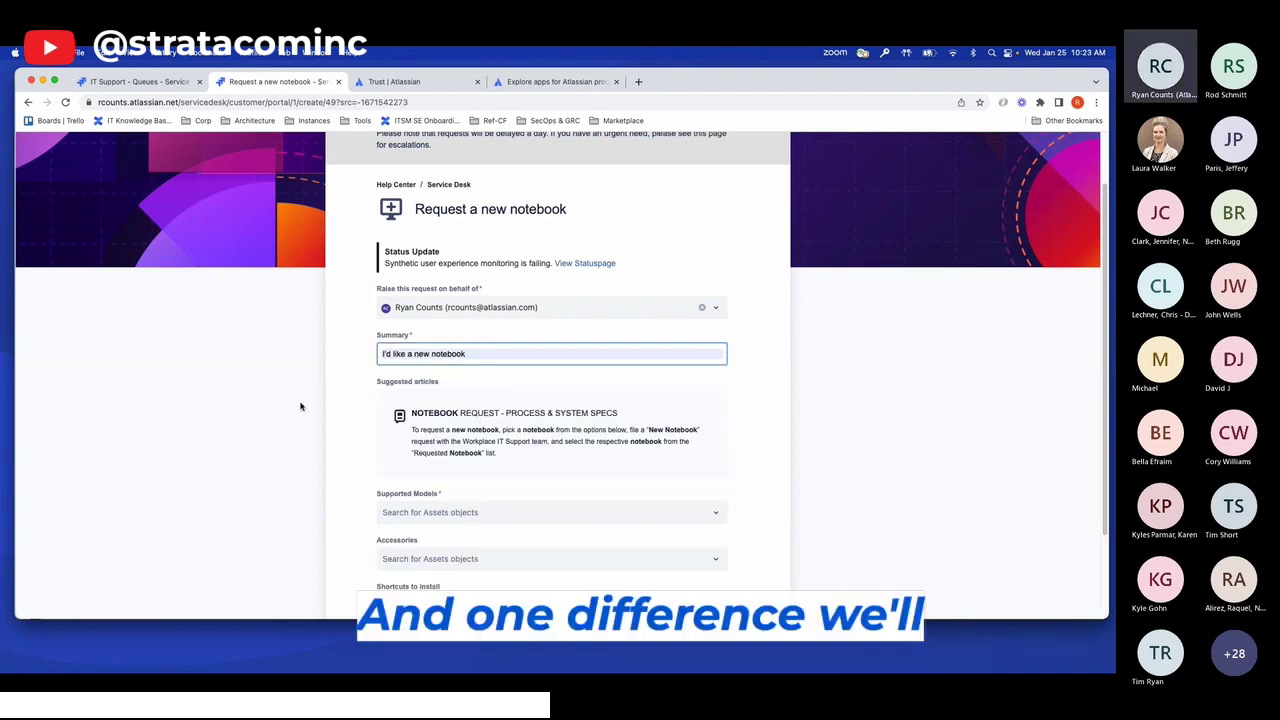
left_click(300, 406)
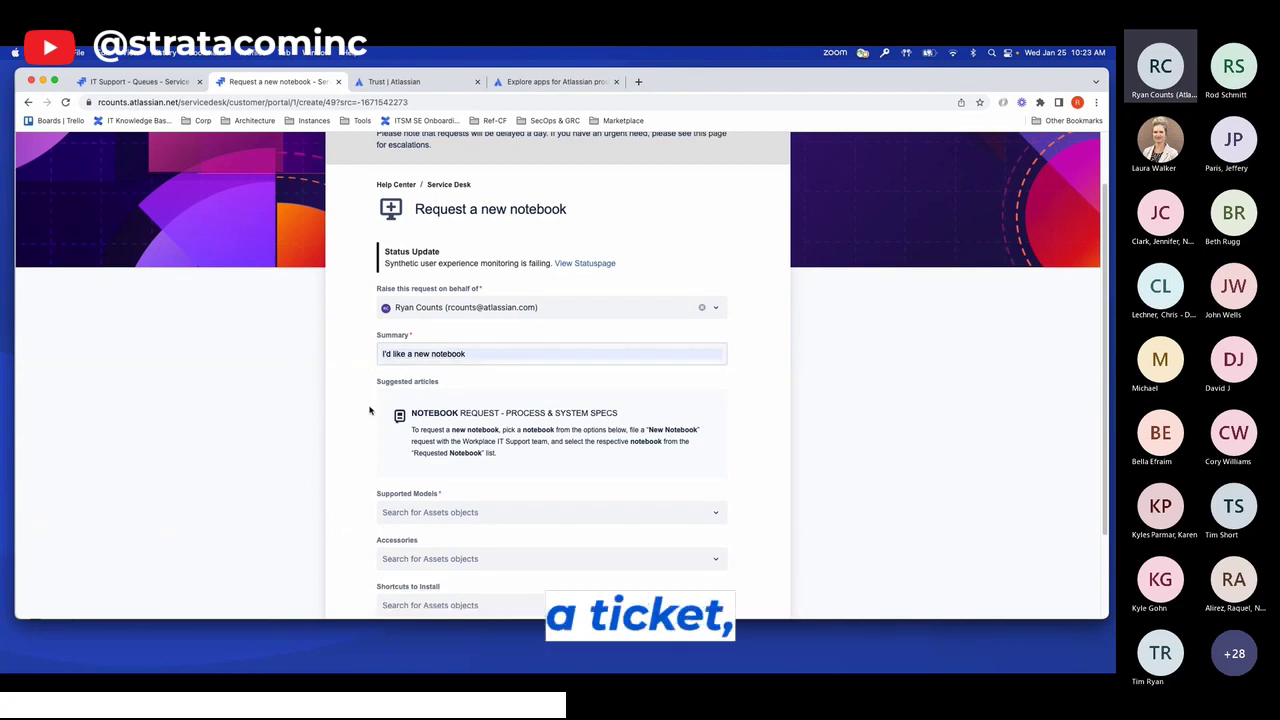
Step: Check the Supported Models dropdown, which offers no options
scroll(372, 440, "down", 1)
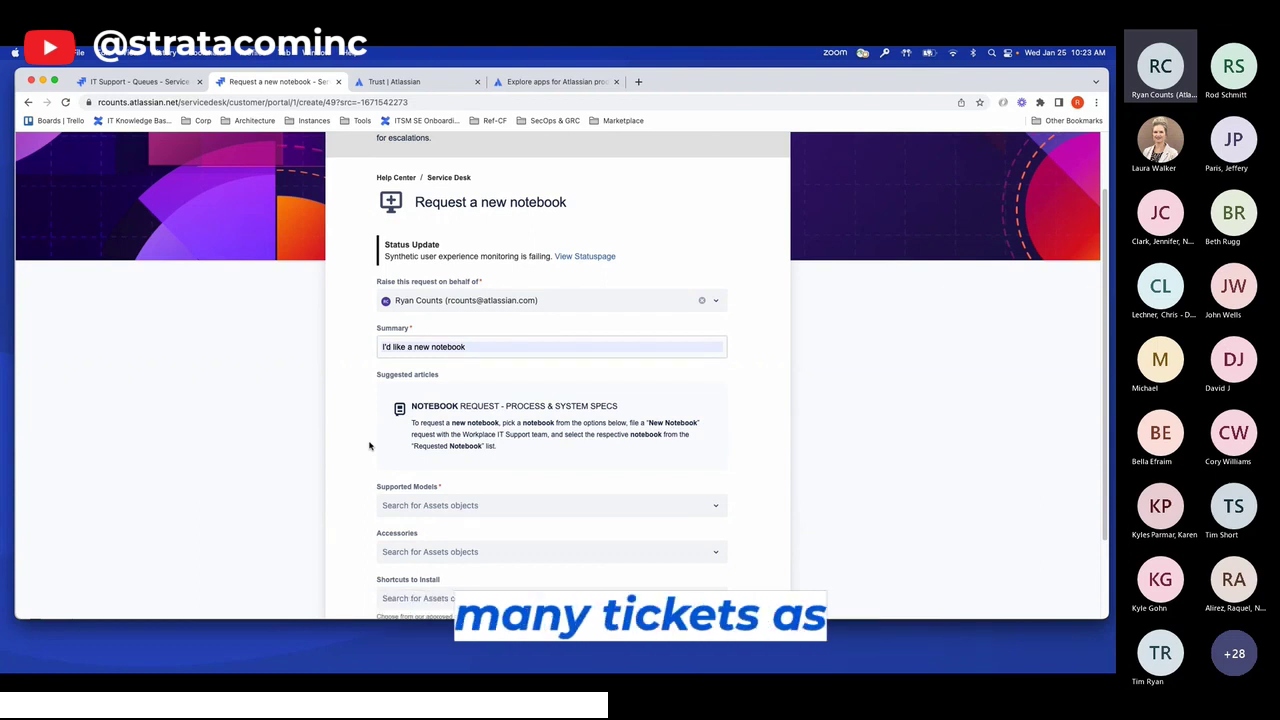
scroll(362, 457, "down", 2)
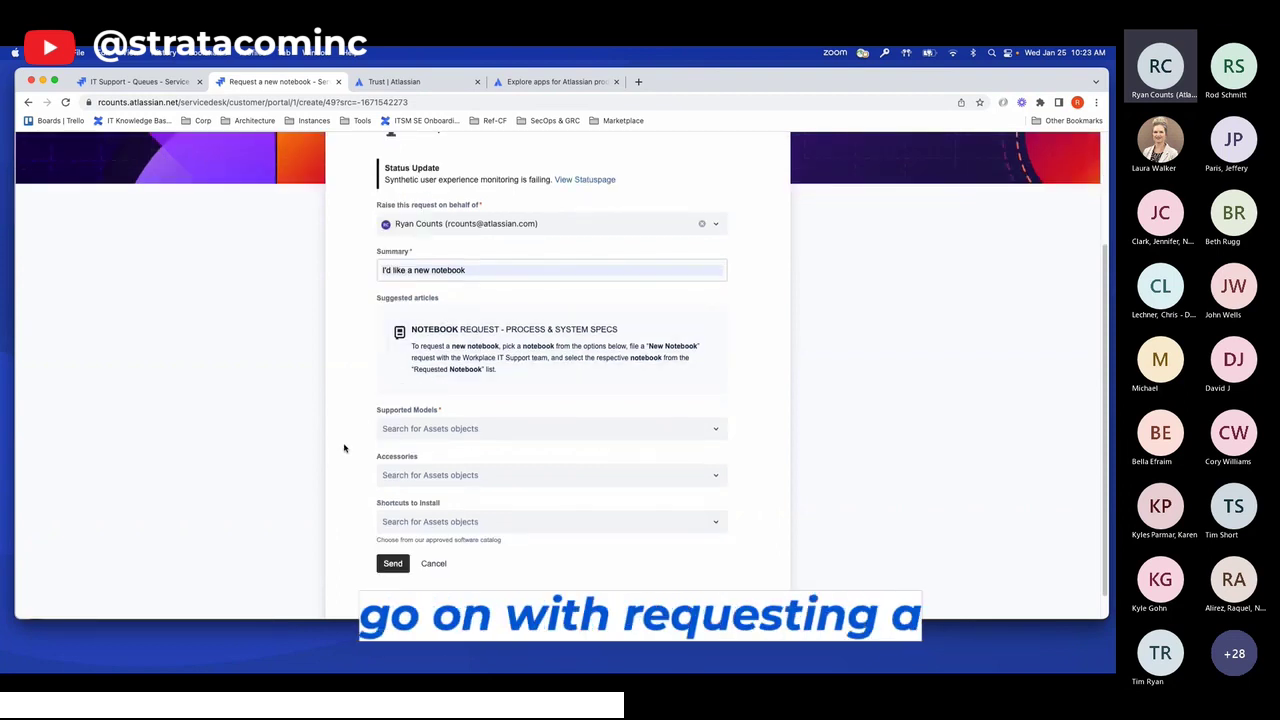
left_click(437, 437)
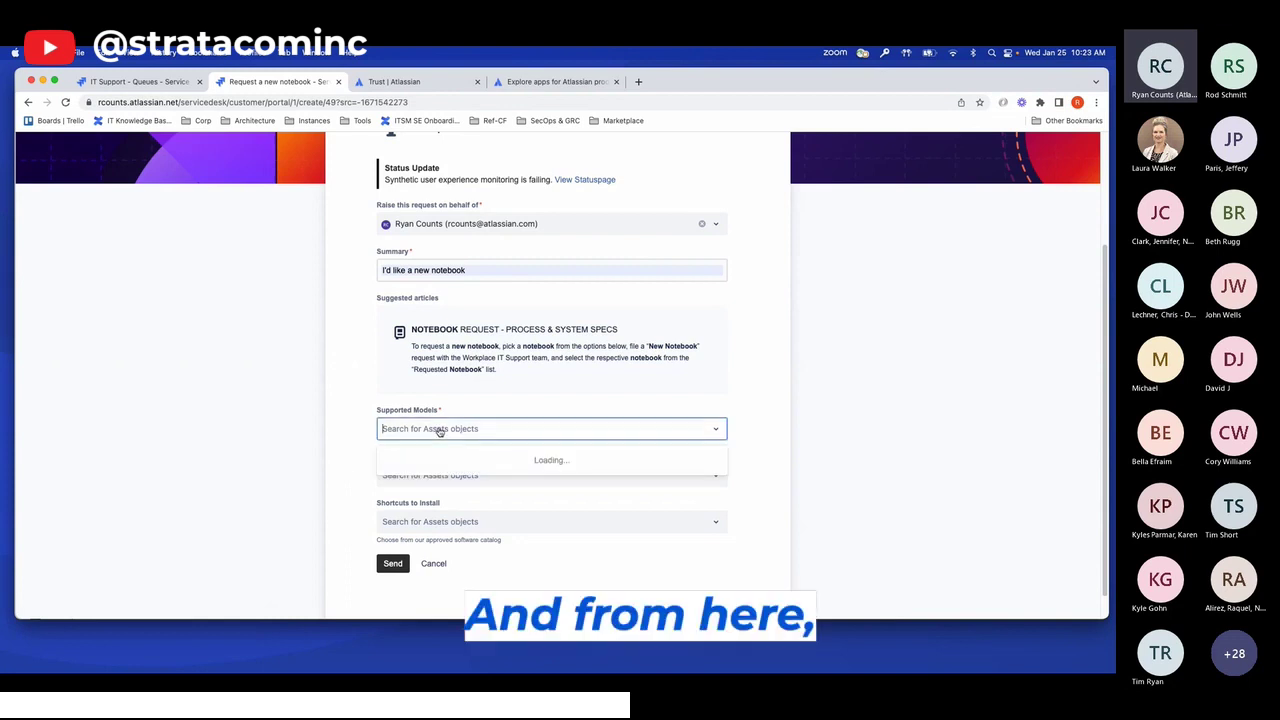
left_click(368, 432)
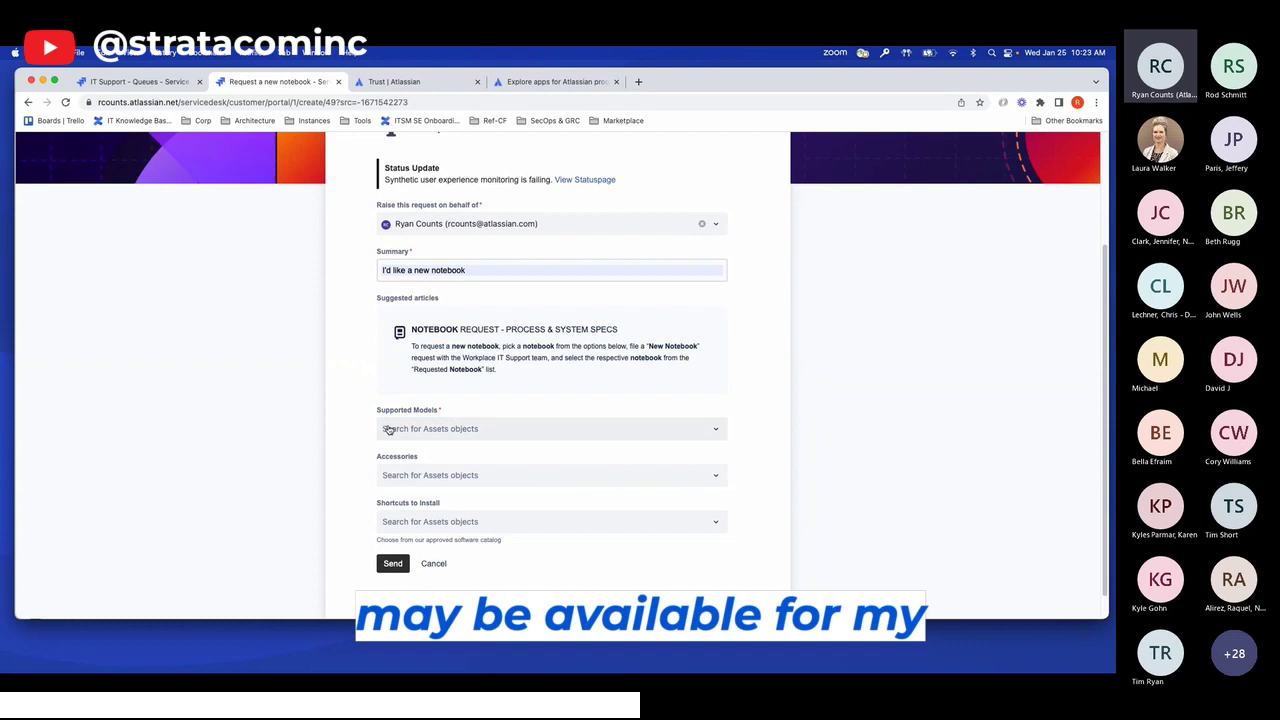
left_click(377, 428)
left_click(368, 427)
Step: Leave the unfinished notebook form and return to the Help Center home
scroll(371, 422, "up", 1)
scroll(371, 422, "up", 3)
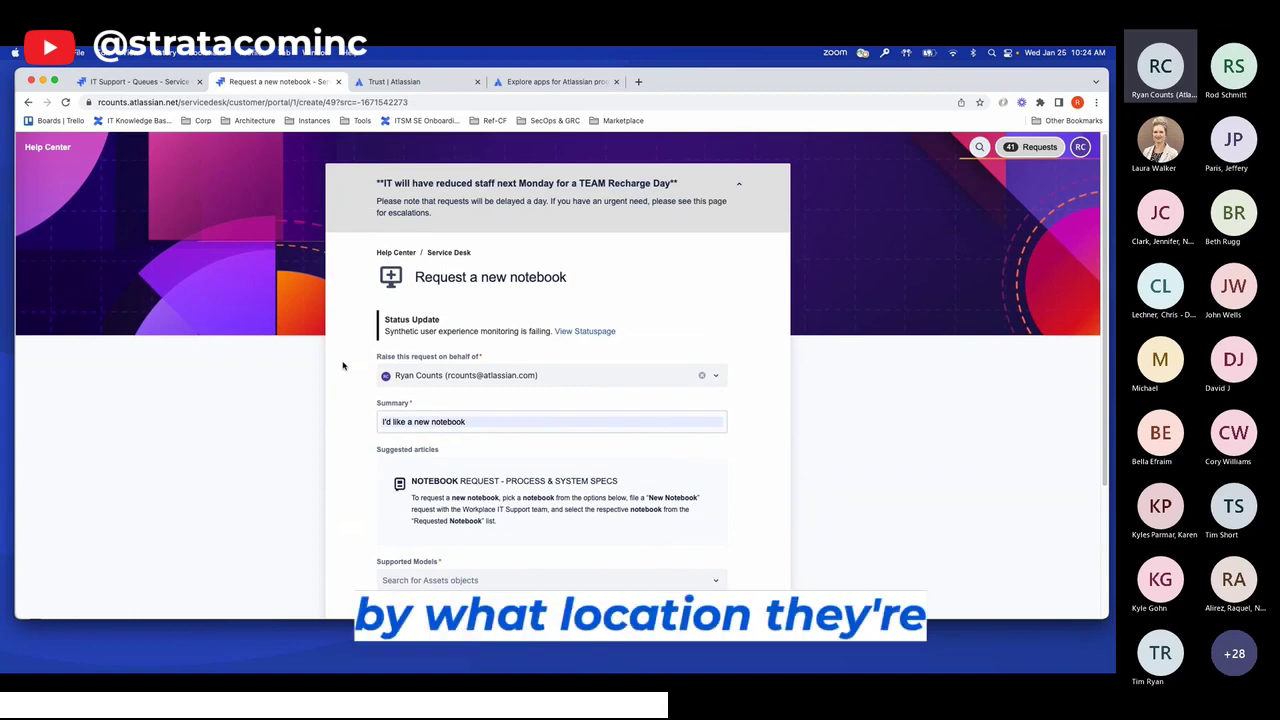
left_click(408, 254)
Step: Return to the Help Center and open the 'Questions for HR' form under Benefits
left_click(660, 180)
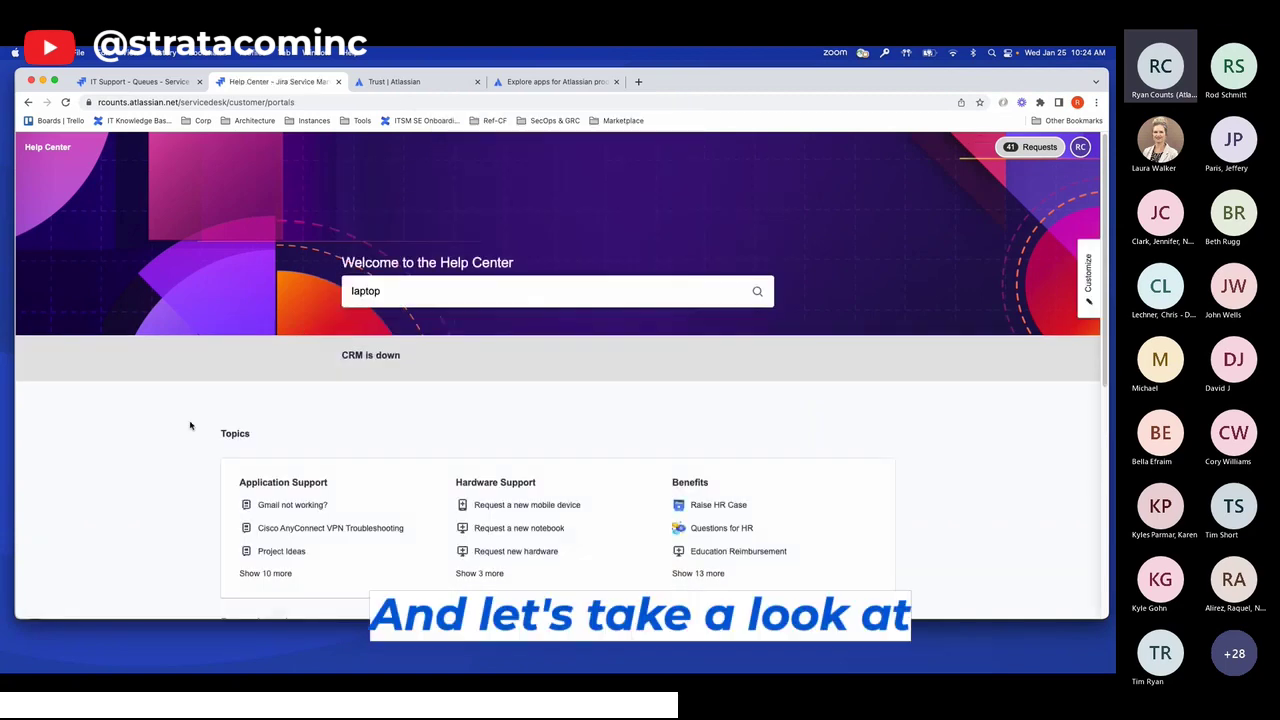
scroll(172, 515, "down", 1)
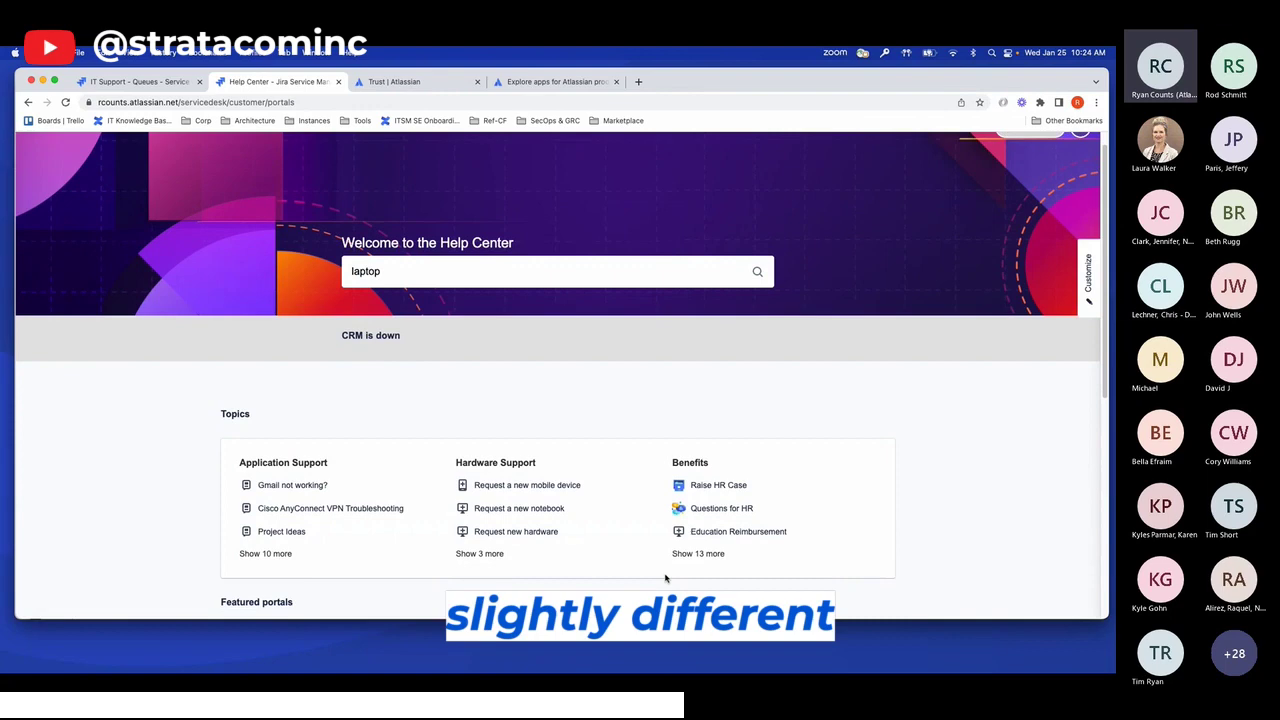
left_click(737, 513)
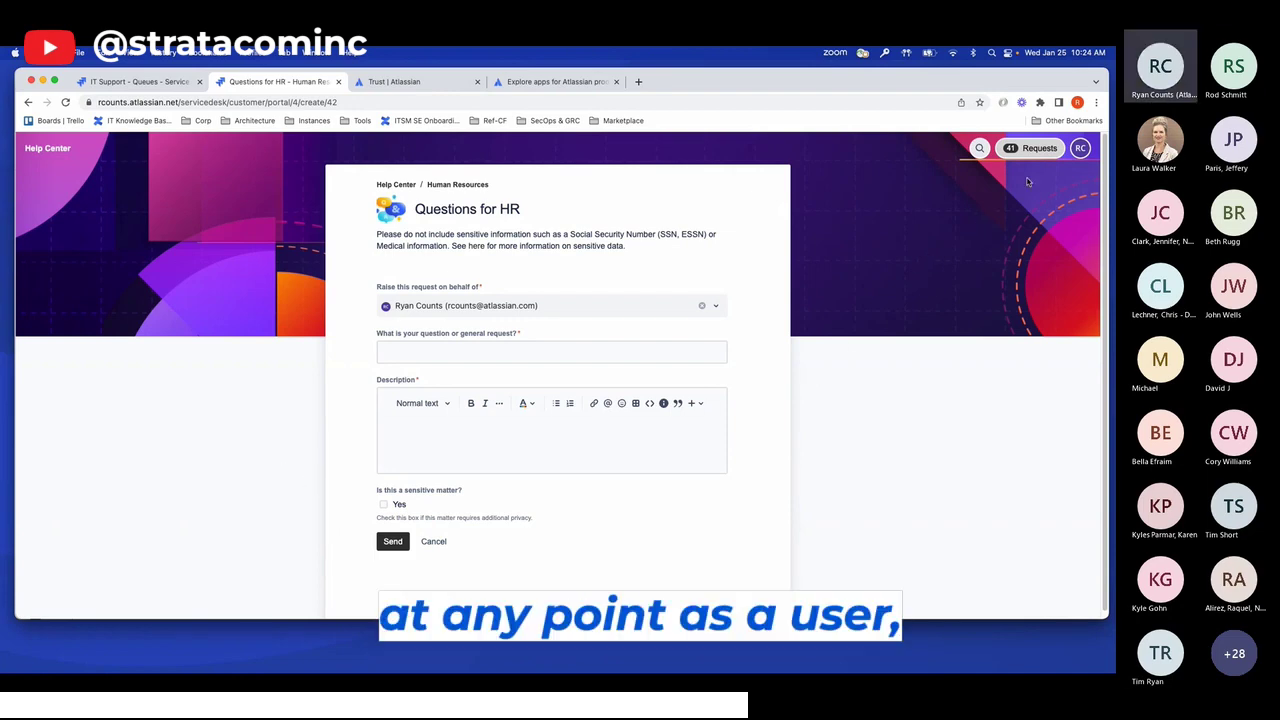
left_click(1039, 148)
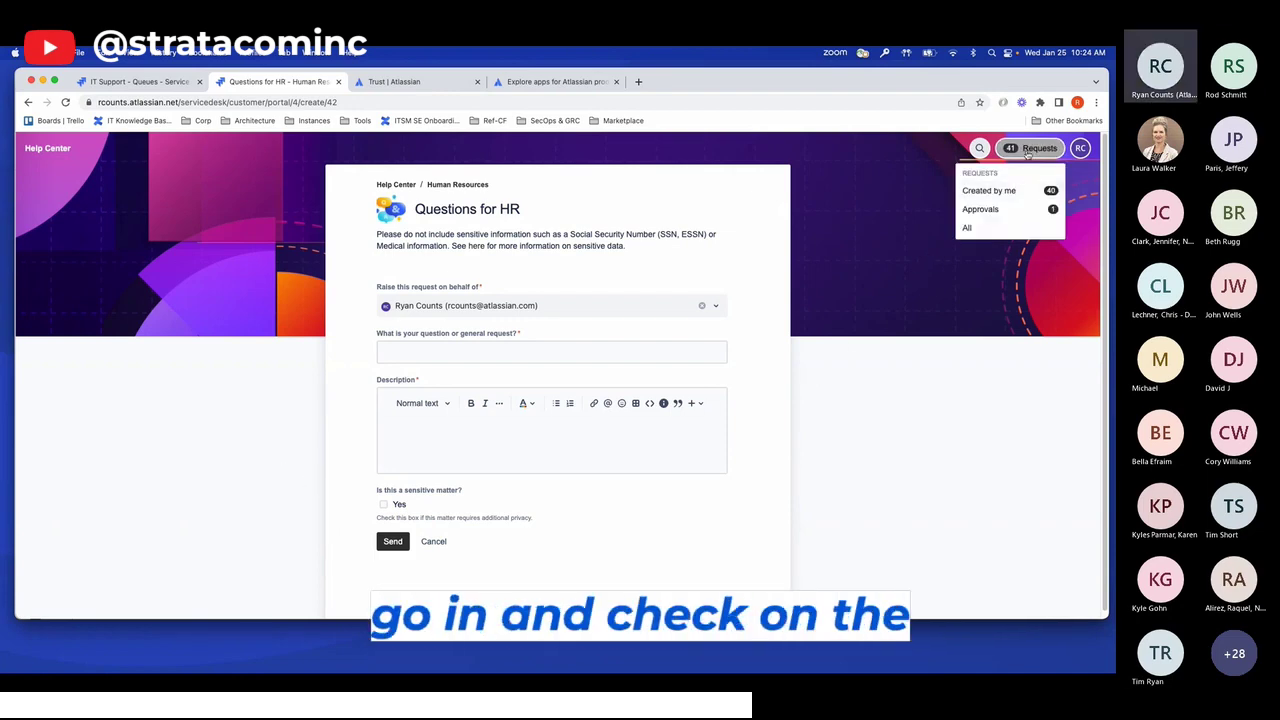
Step: List the open requests created by me and scroll through them
left_click(1035, 190)
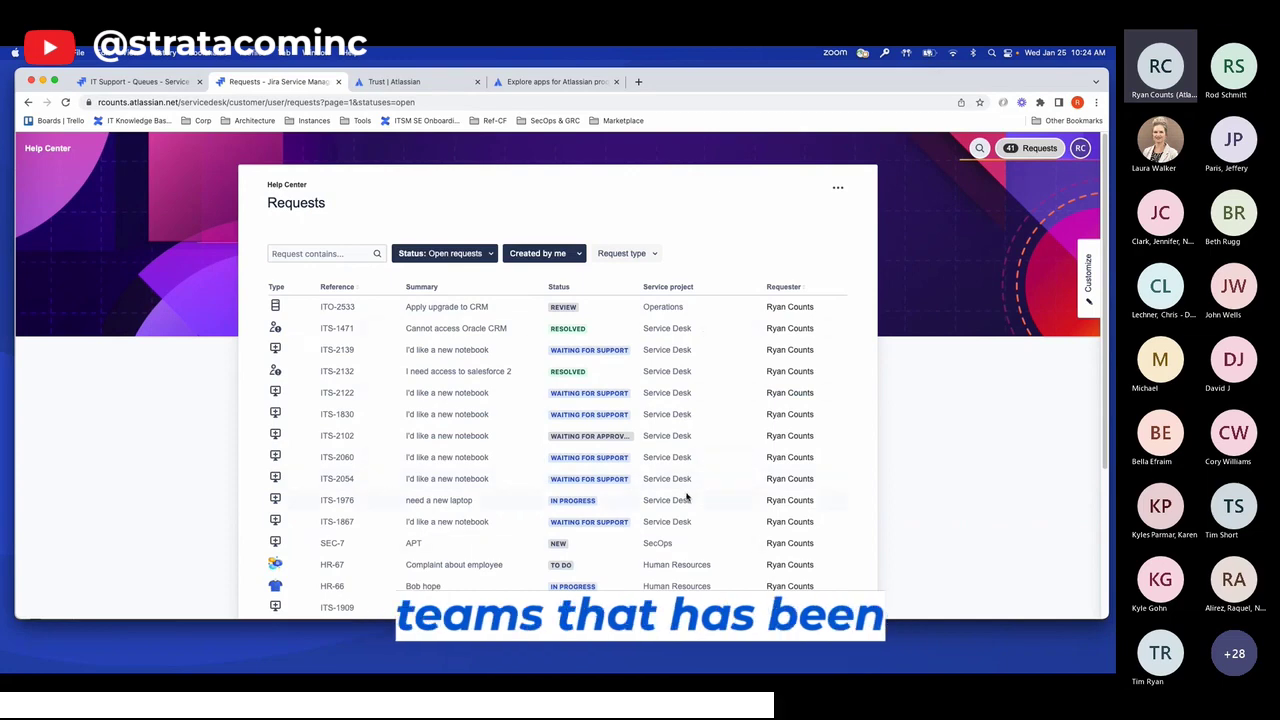
scroll(714, 500, "down", 1)
scroll(715, 502, "down", 1)
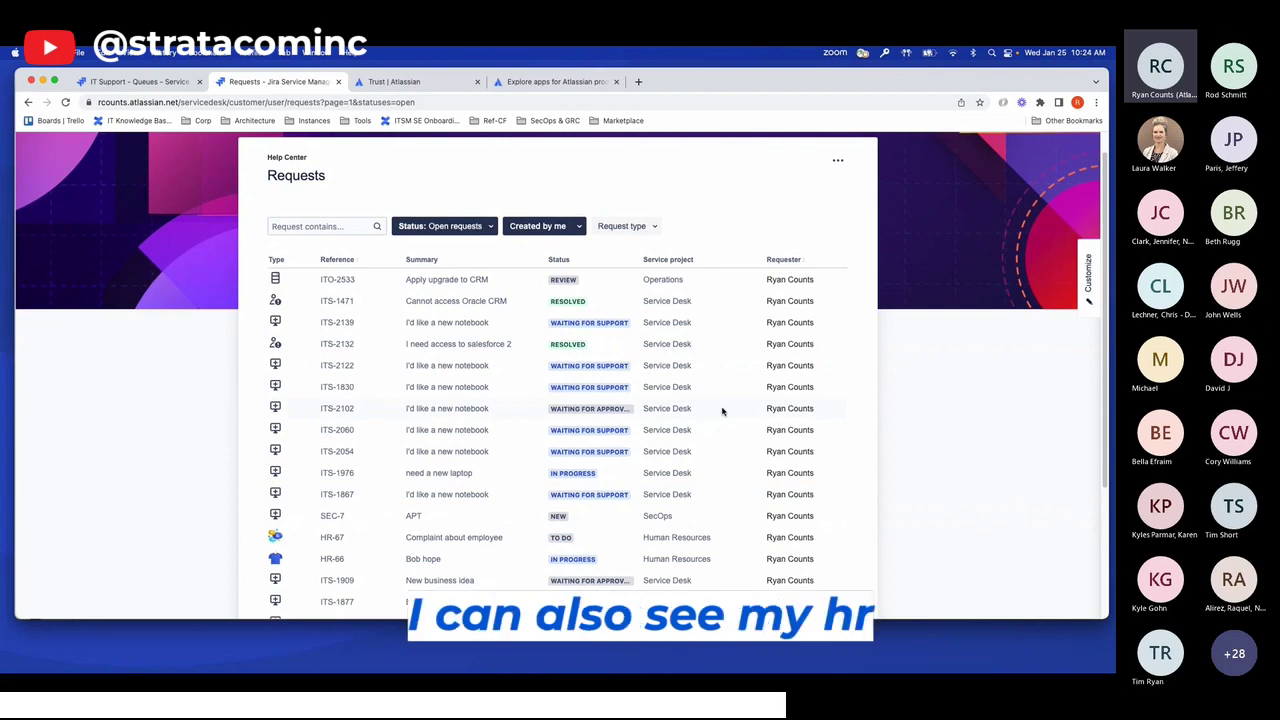
scroll(719, 520, "down", 3)
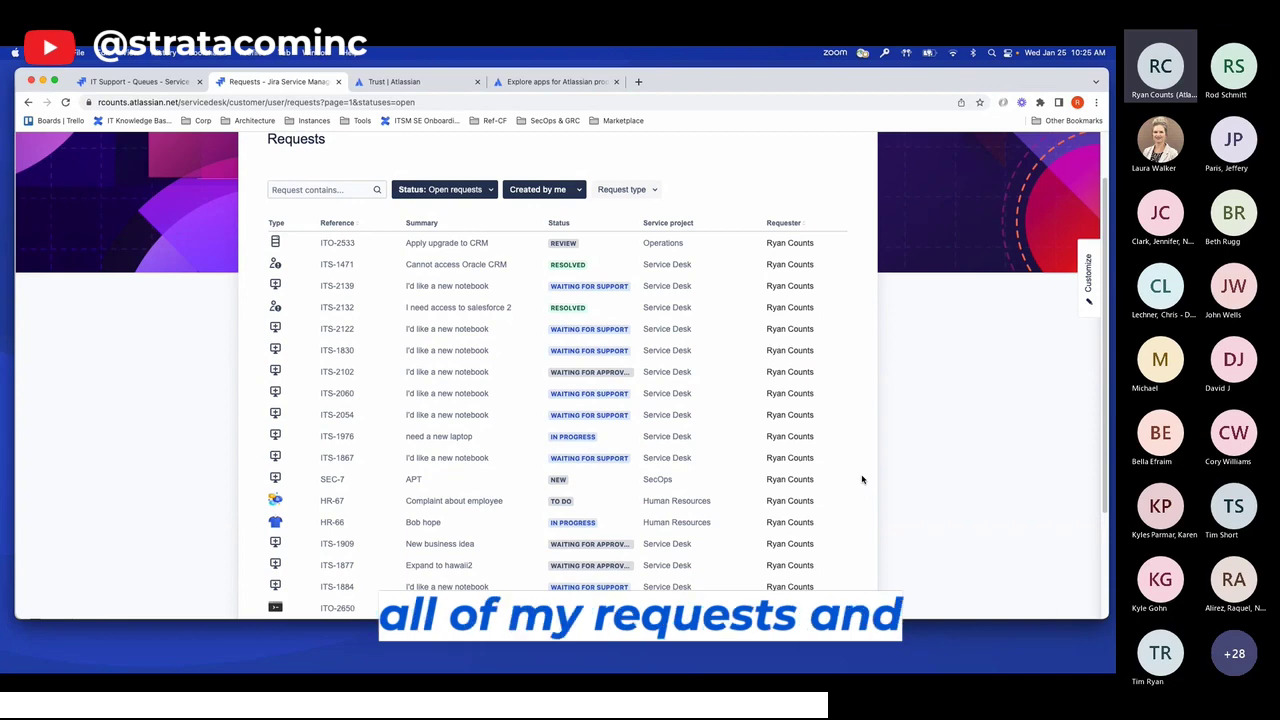
scroll(850, 476, "up", 2)
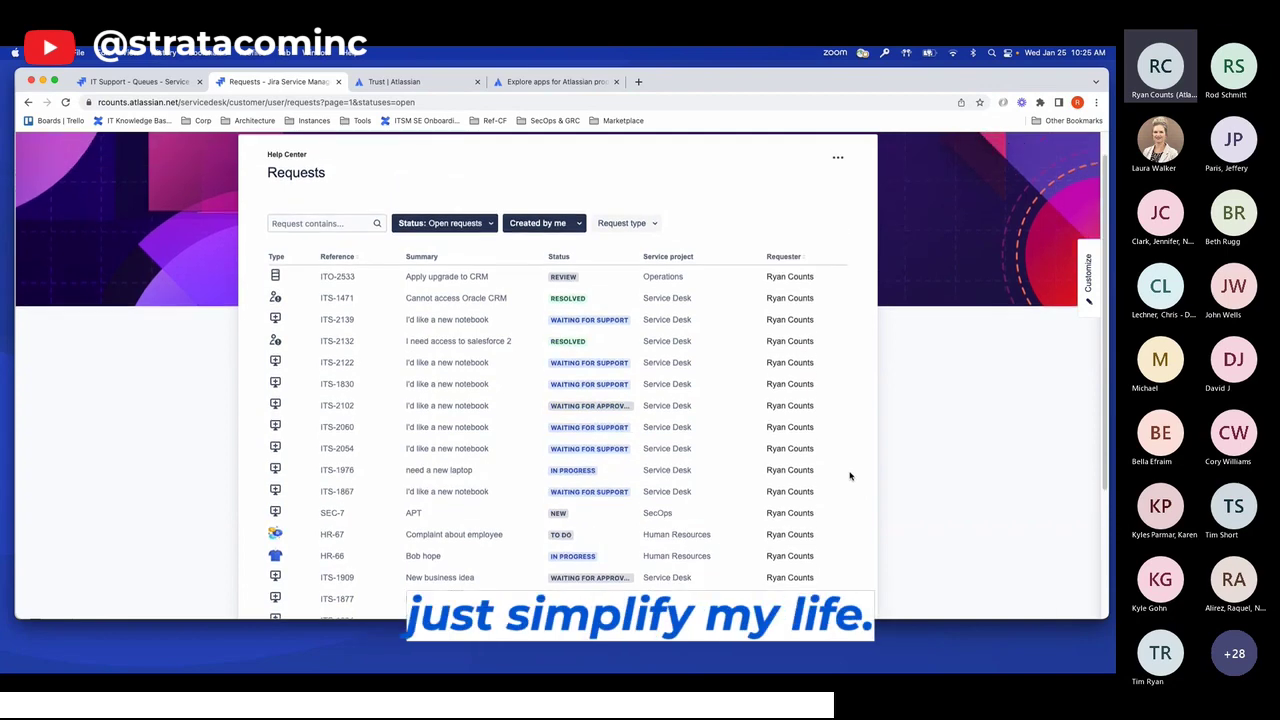
scroll(846, 474, "up", 2)
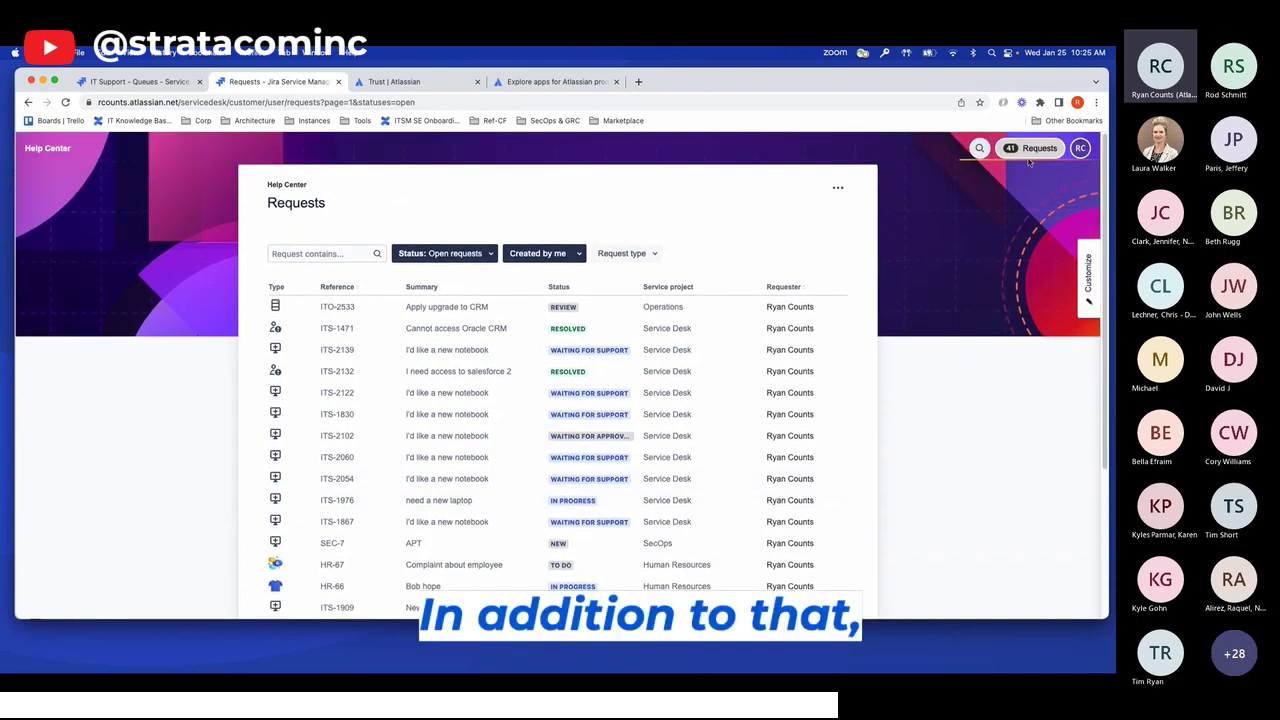
left_click(1036, 150)
Step: Open the Approvals list and select request ITS-2102 'I'd like a new notebook'
left_click(1020, 209)
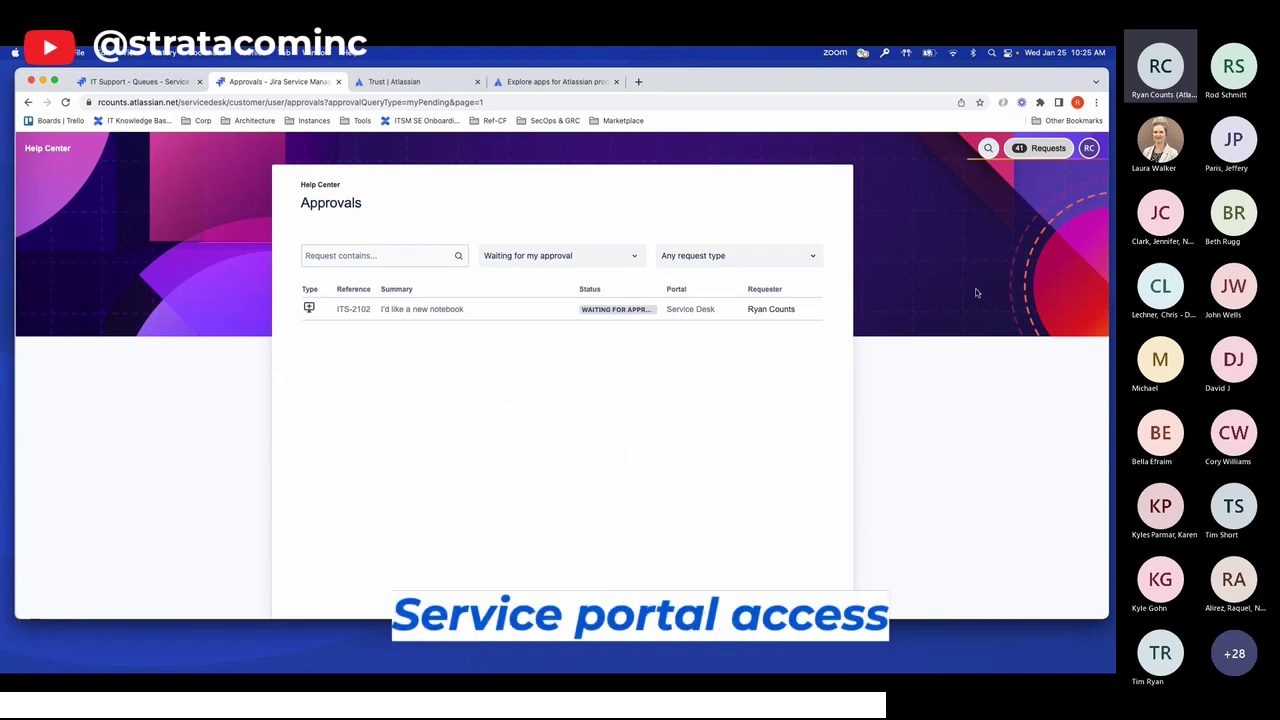
left_click(422, 309)
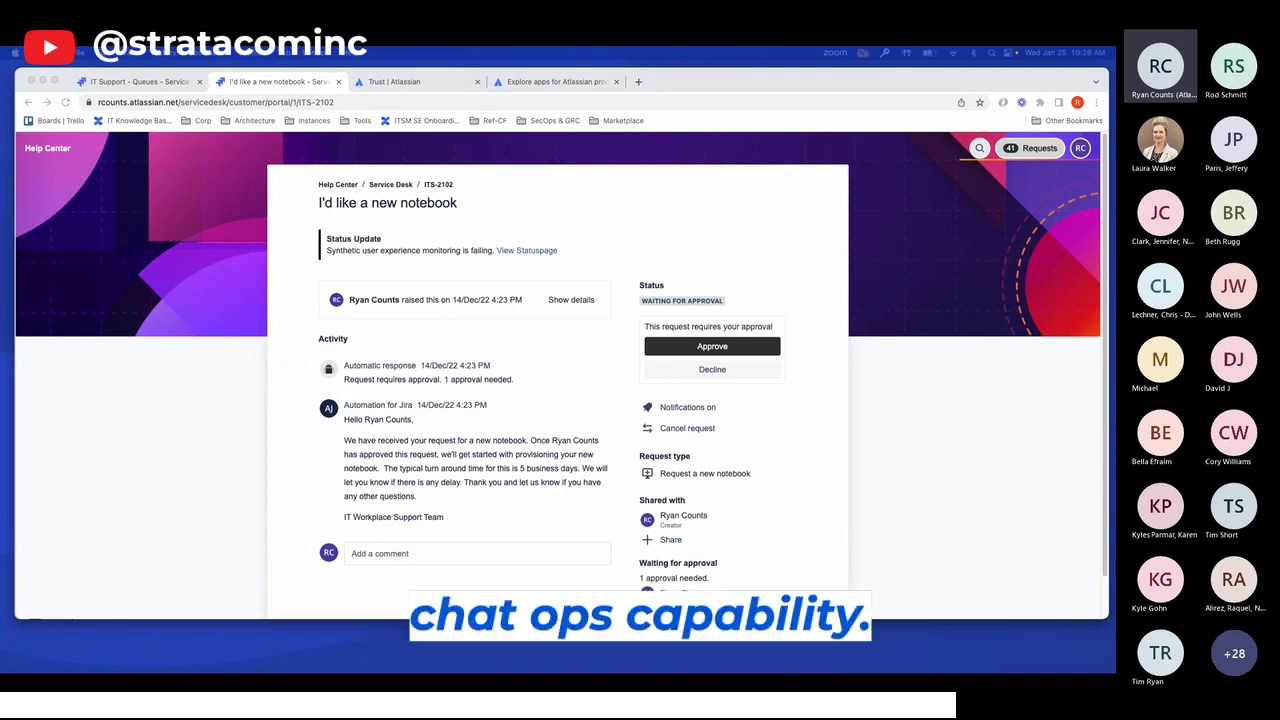
Step: Bring Slack forward and send 'I need access to salesforce.' in #it-help
left_click_drag(0, 150, 251, 135)
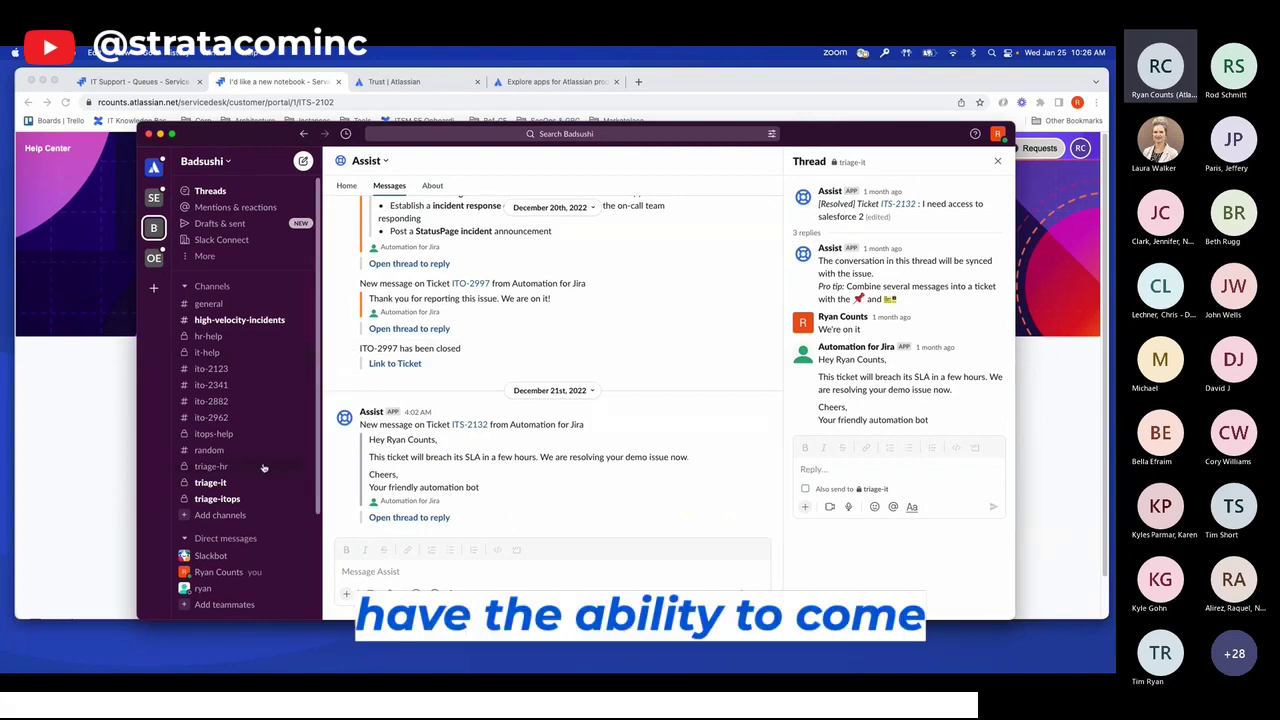
left_click(246, 353)
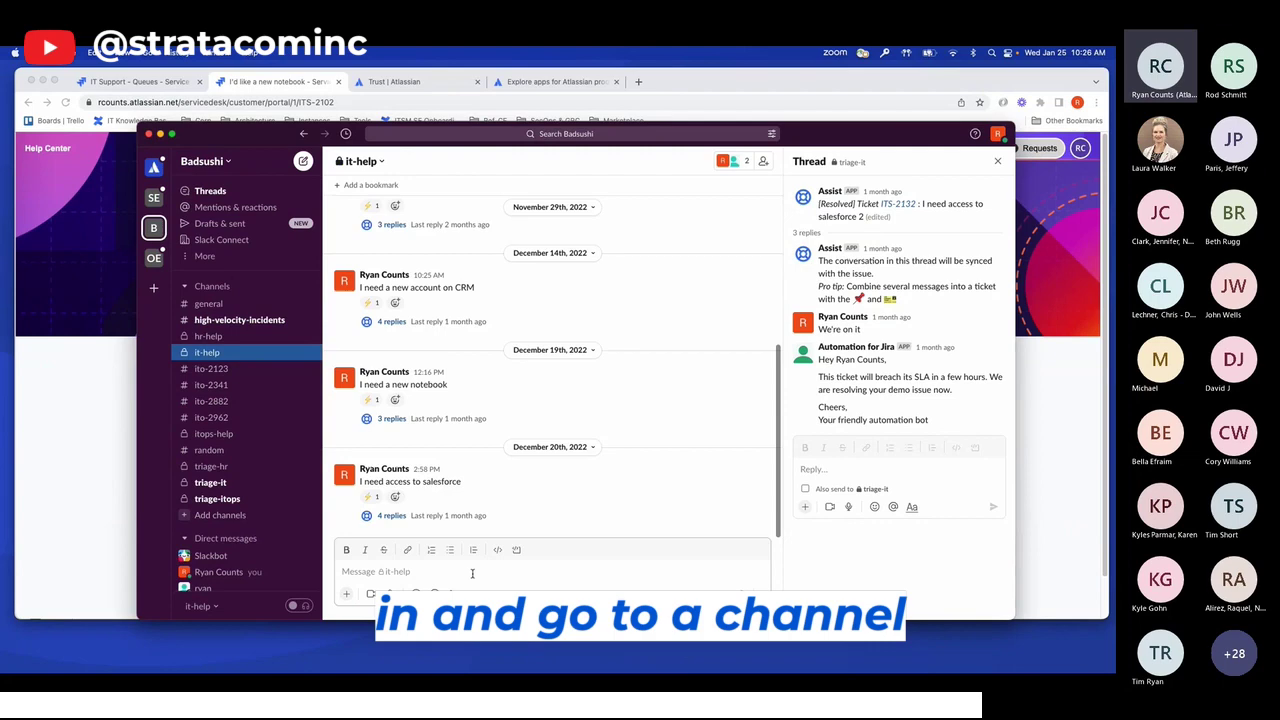
type("I need a")
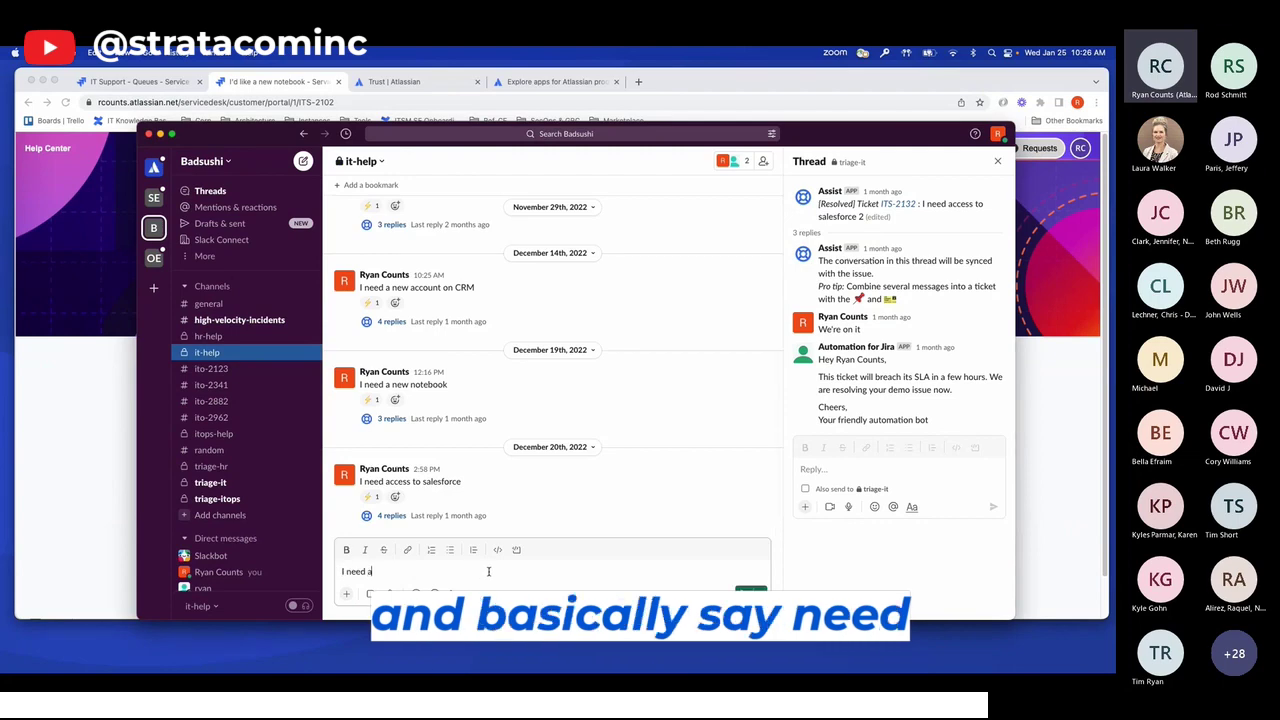
type("ccess to salesforce.")
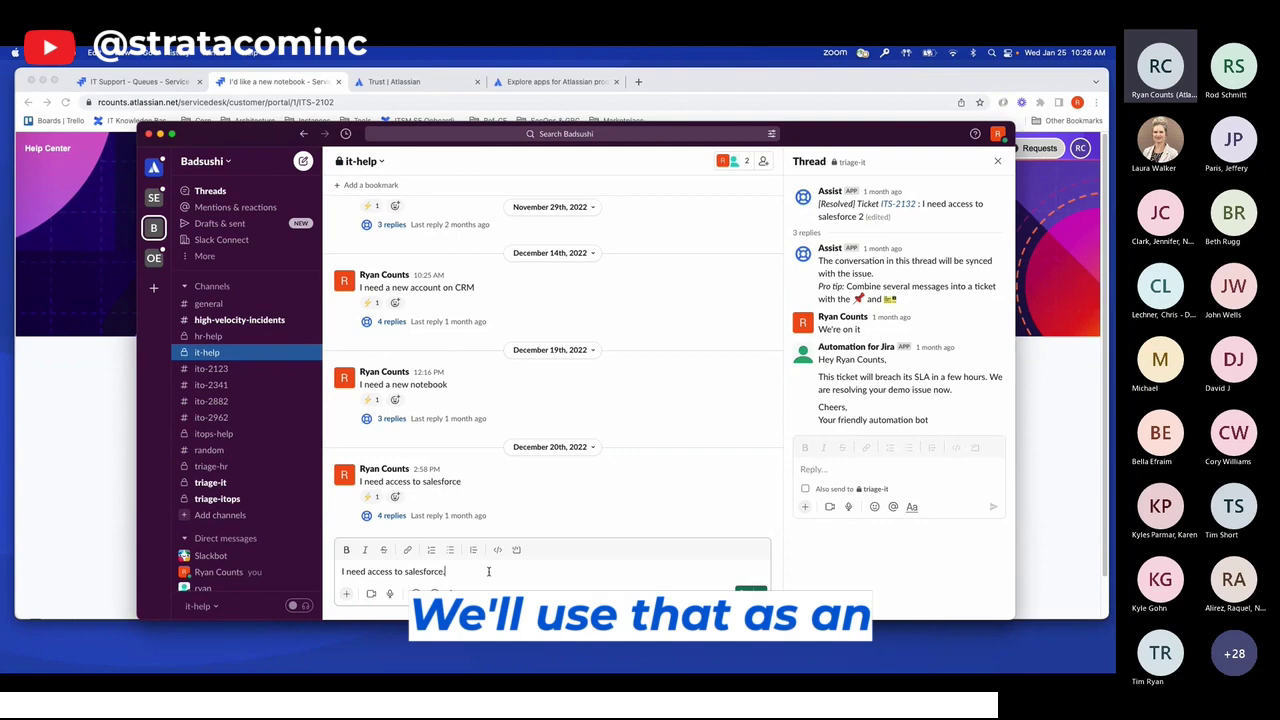
key("Return")
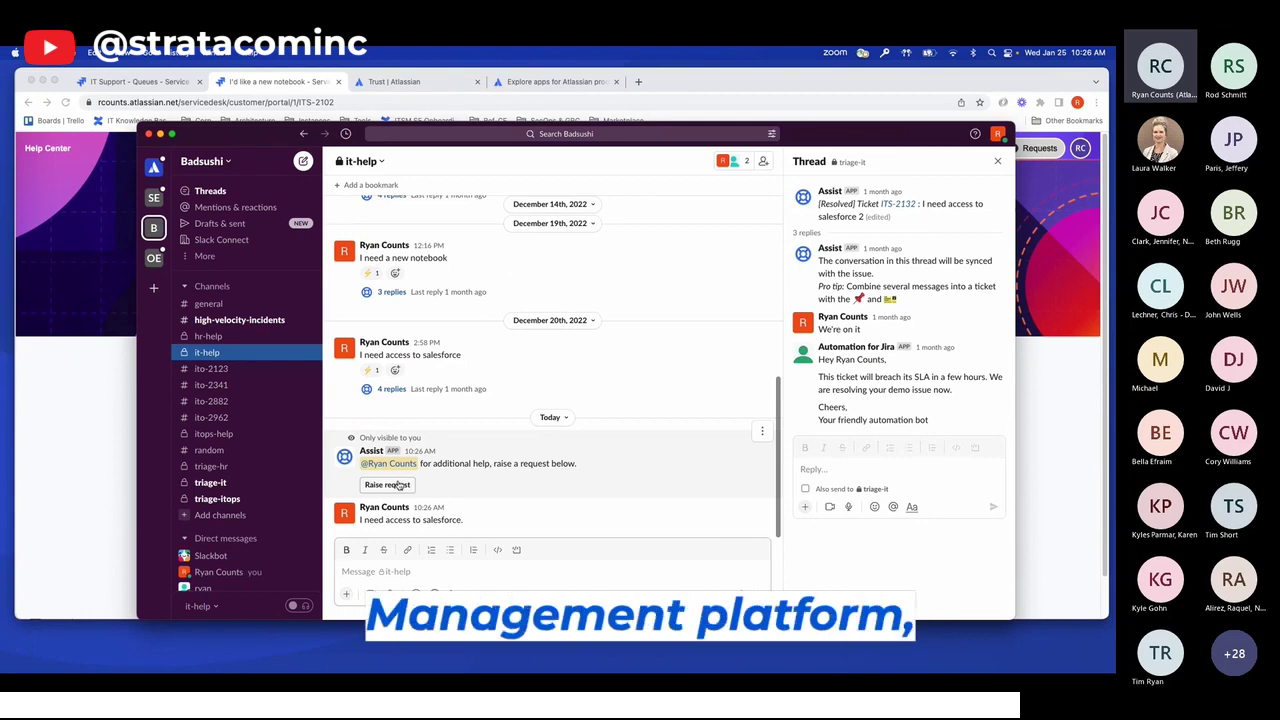
Step: Raise a 'Fix an account problem' request from Assist with description 'Need admin access'
left_click(398, 485)
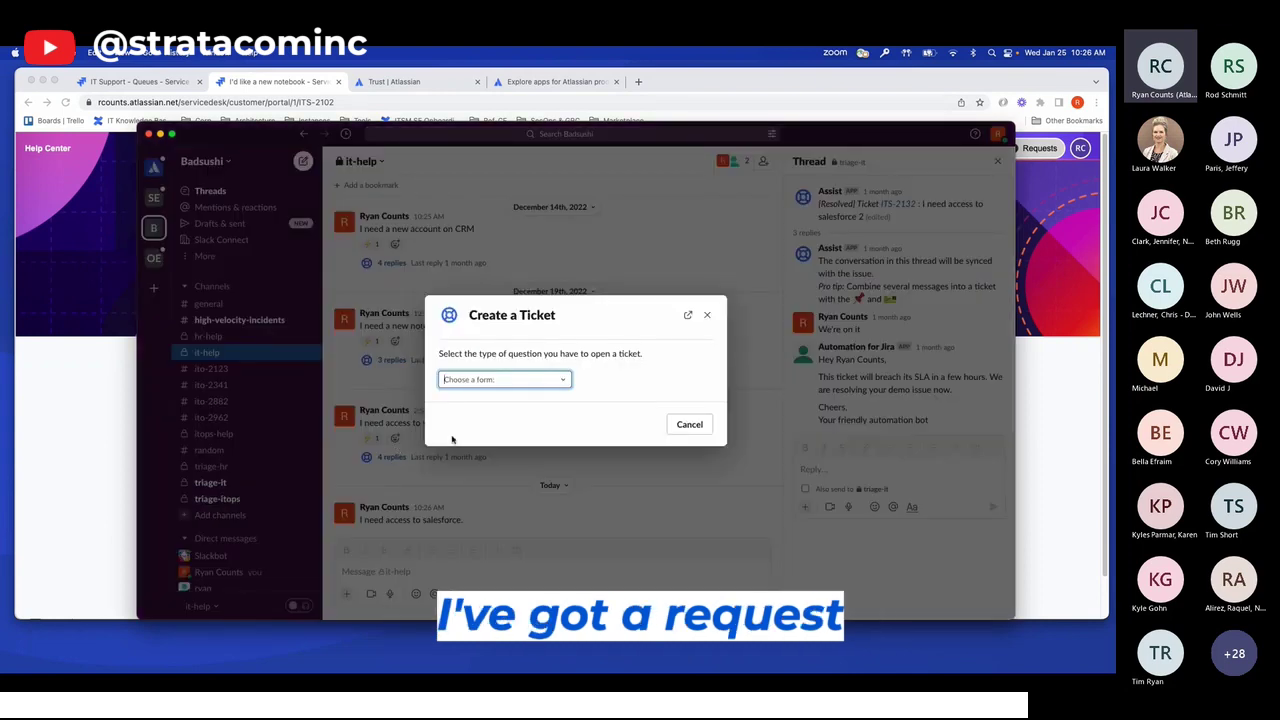
left_click(561, 382)
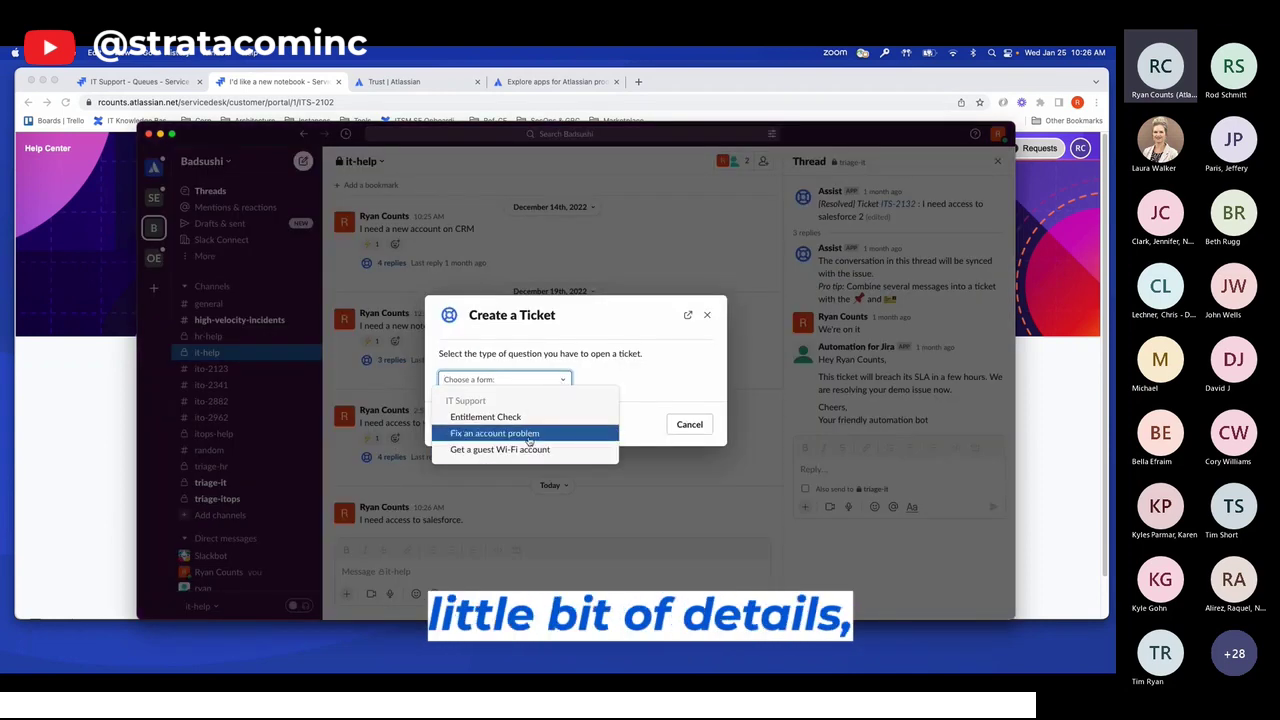
left_click(494, 433)
left_click(517, 356)
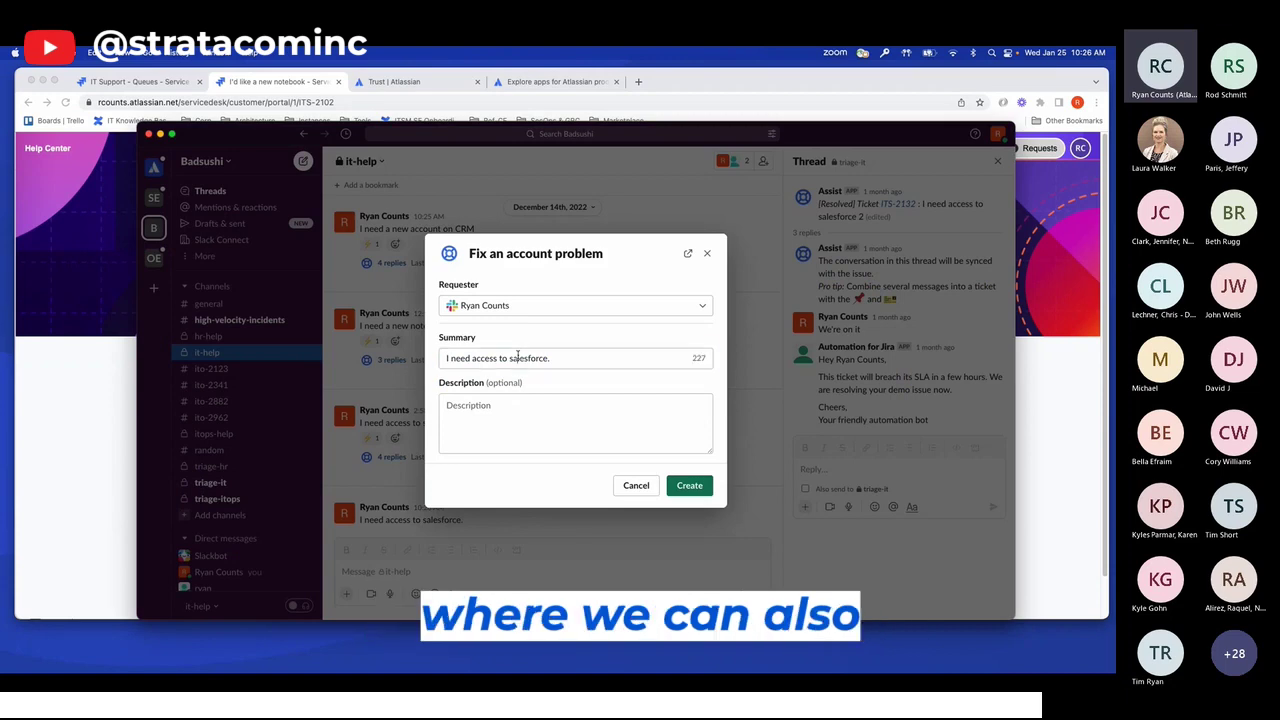
left_click(523, 436)
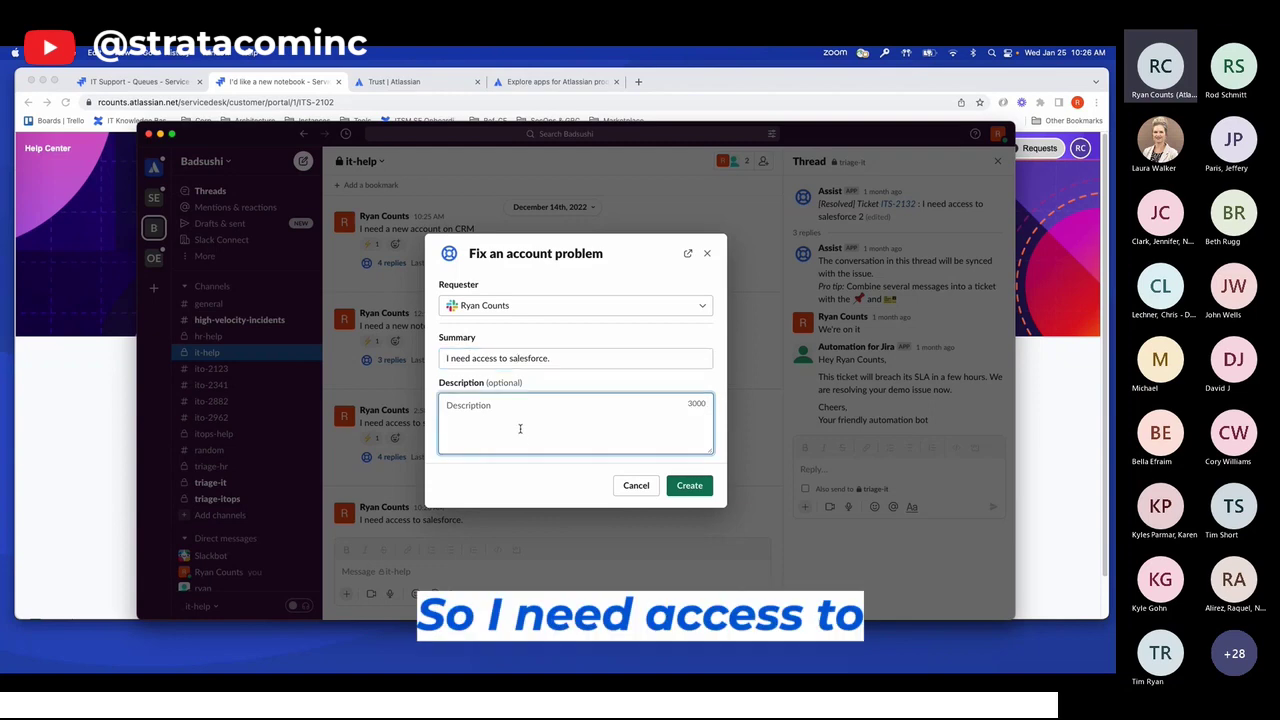
type("Need admin access.")
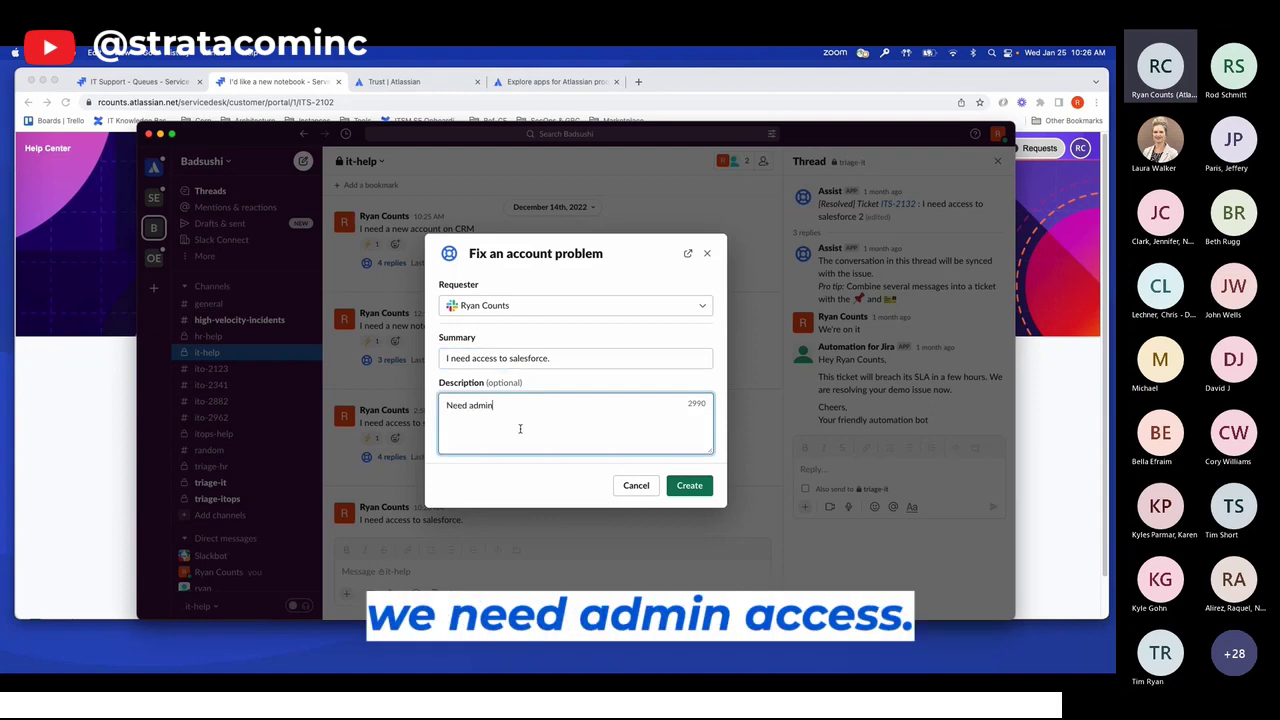
left_click(709, 481)
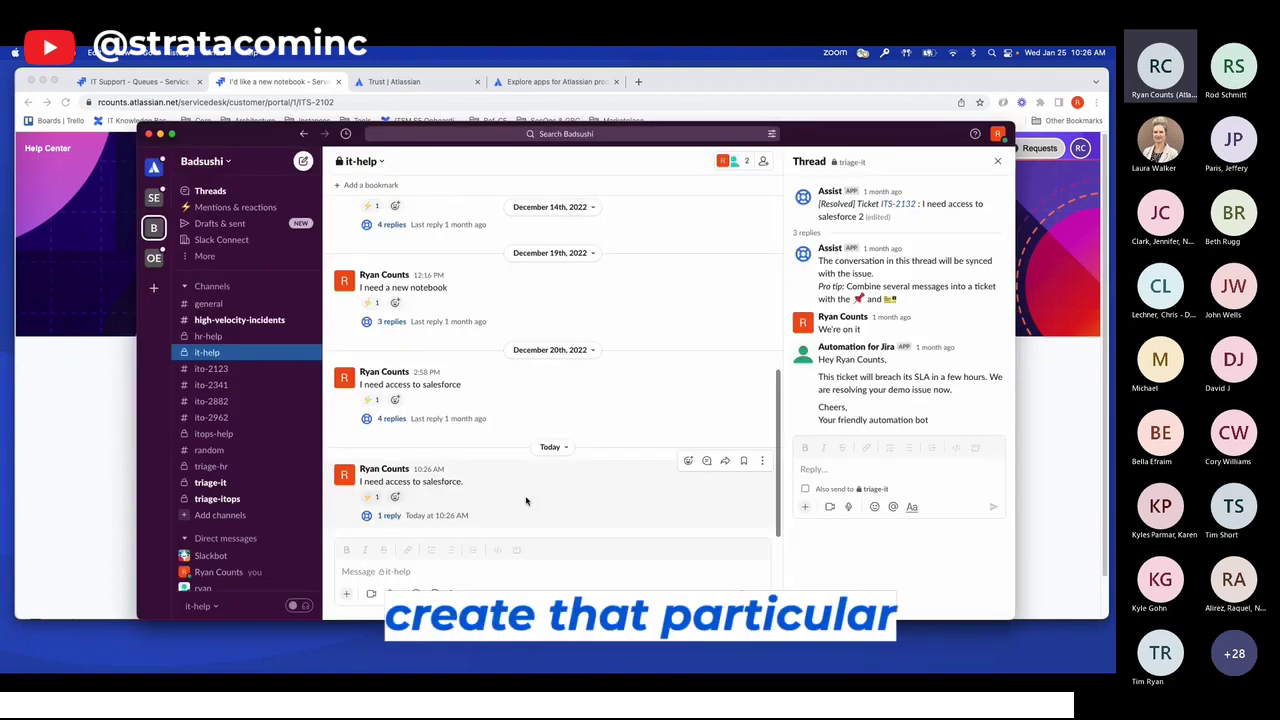
Step: Open the reply thread confirming ITS-2246 is waiting for support, then view the triage-it channel
left_click(386, 516)
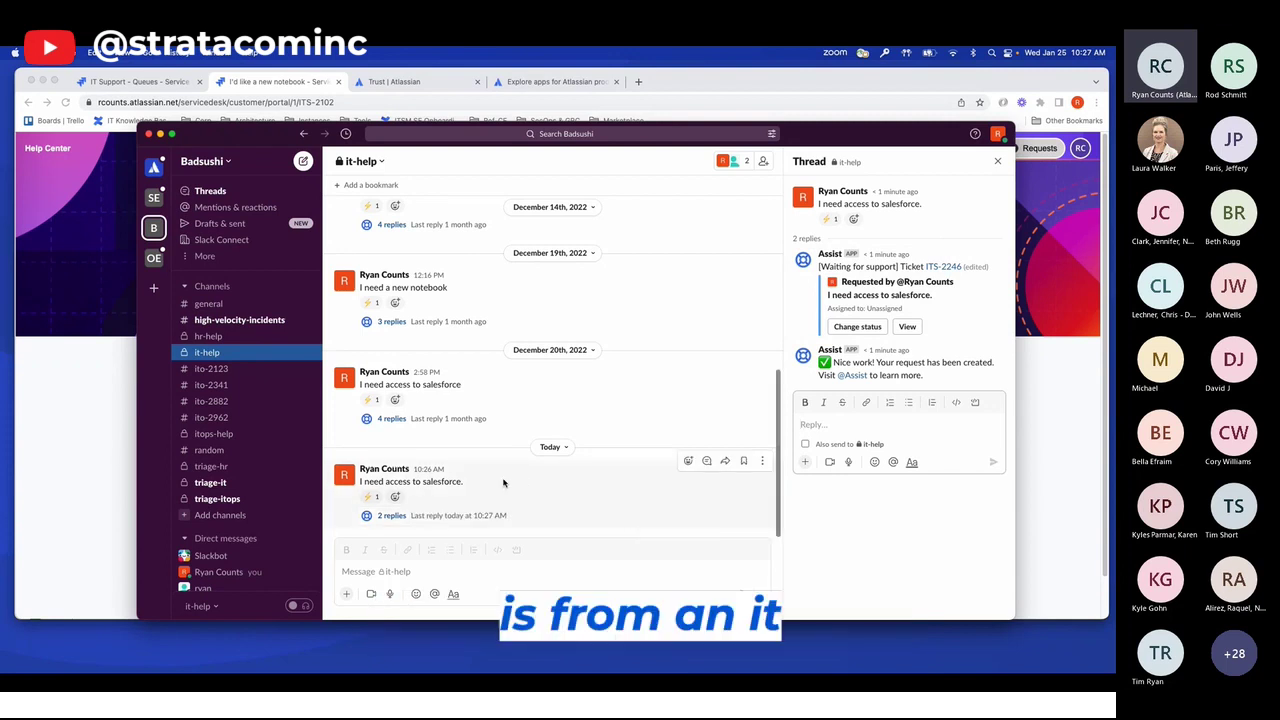
left_click(208, 484)
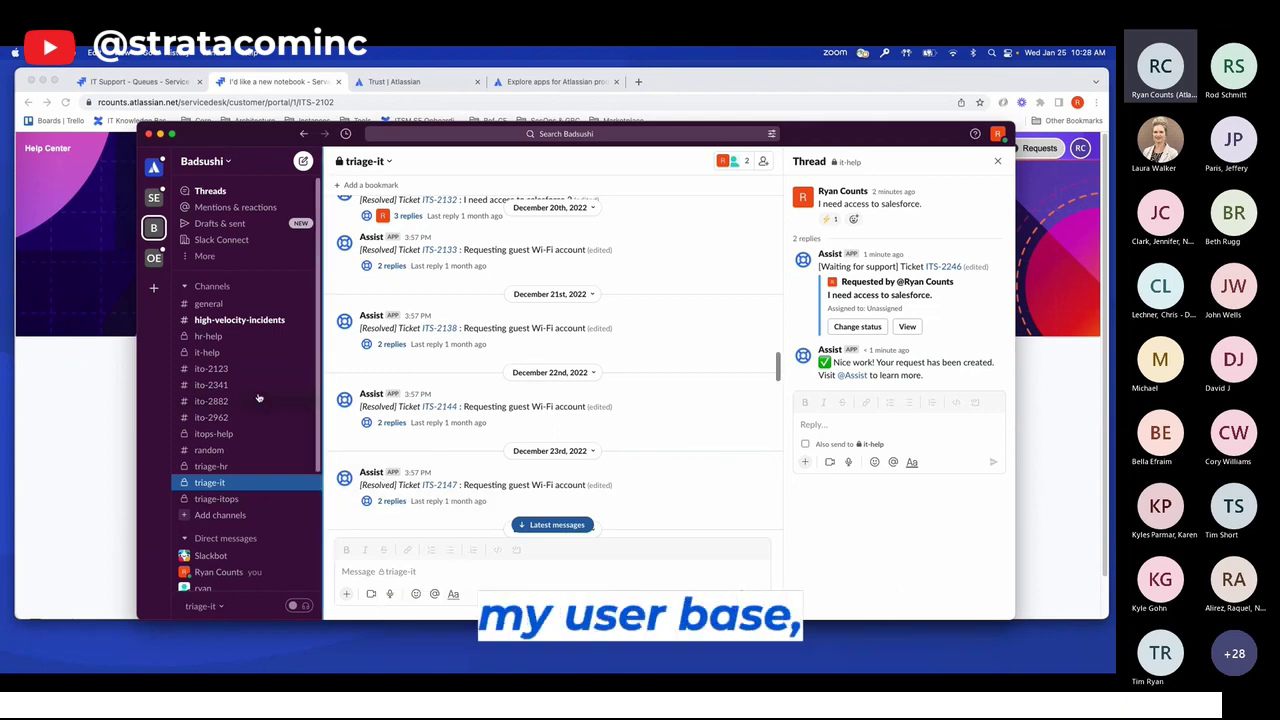
Step: View the hr-help channel, then leave Slack to return to the Jira notebook request page
left_click(224, 340)
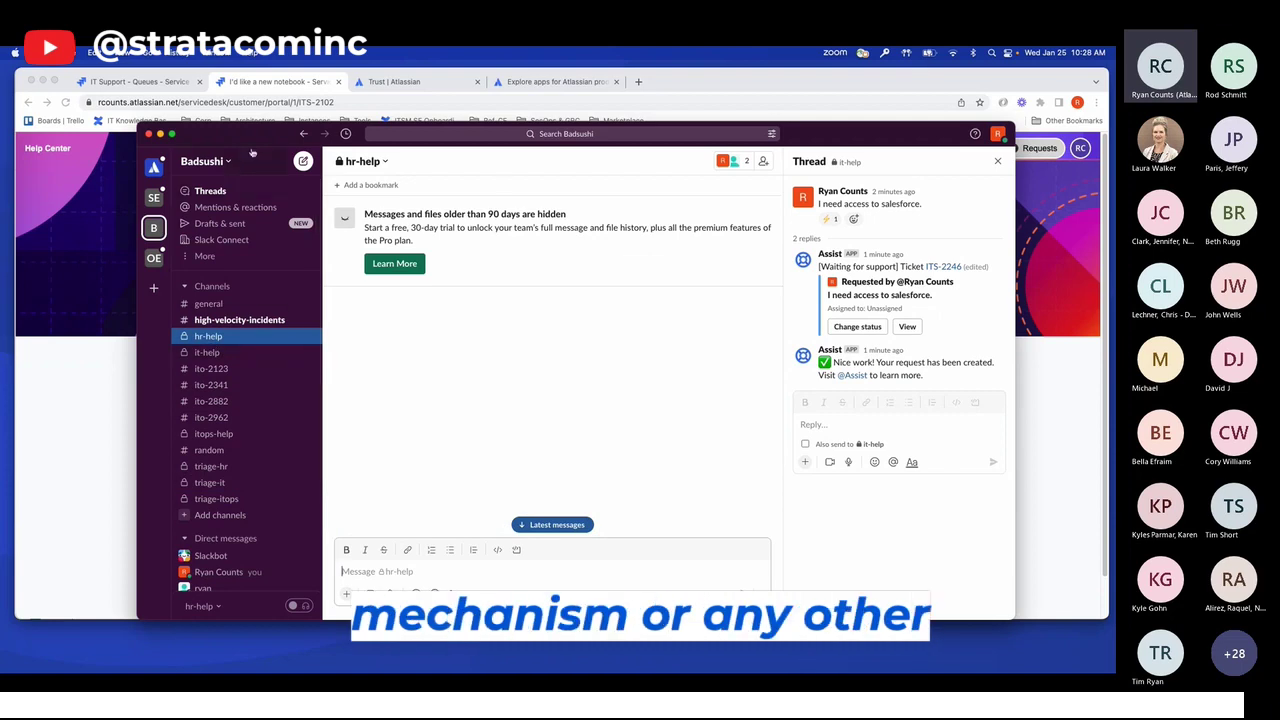
key("super+Tab")
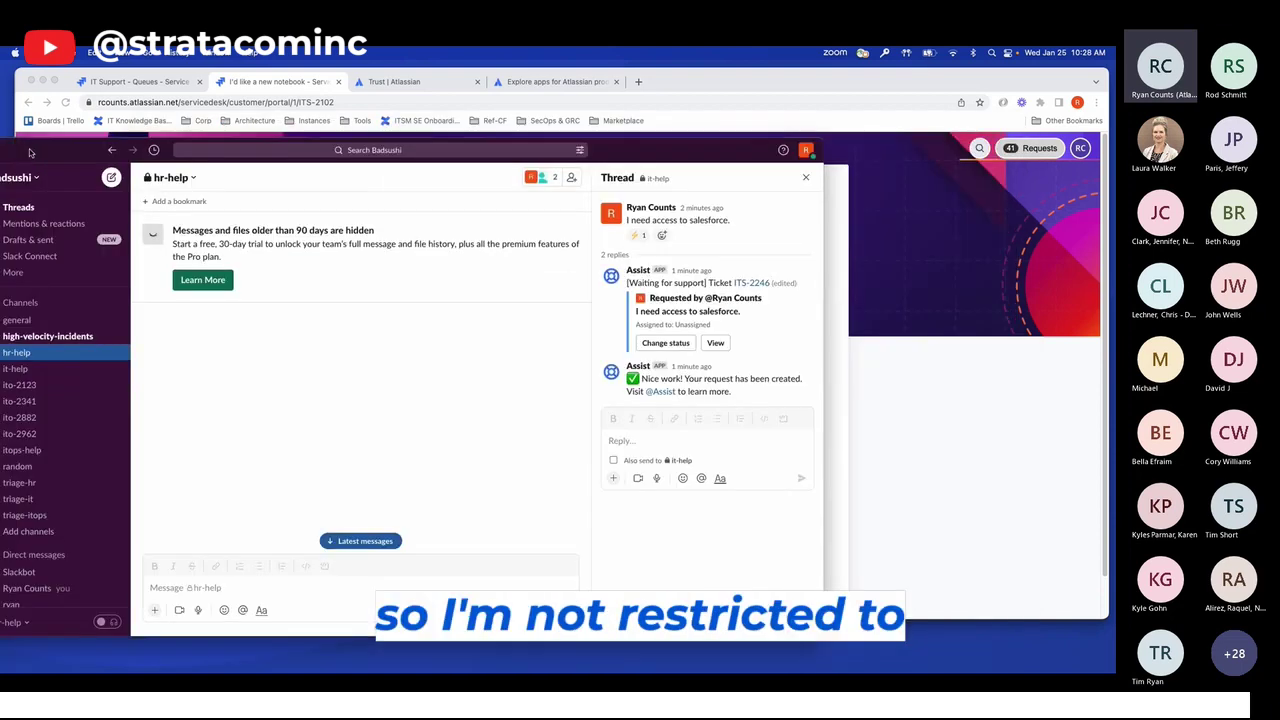